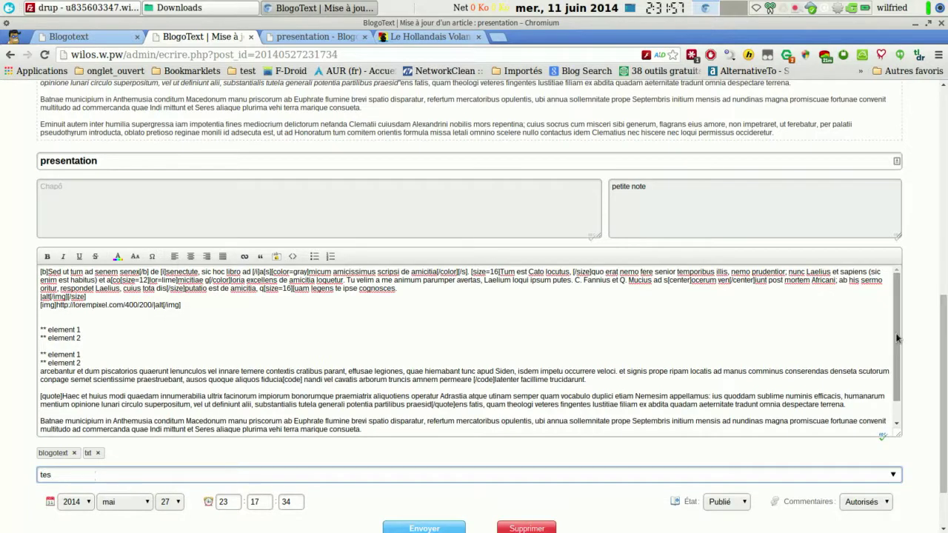
# - Examine the choices offered for the article's publication status and for its comment permission
pyautogui.scroll(-2, 943, 356)
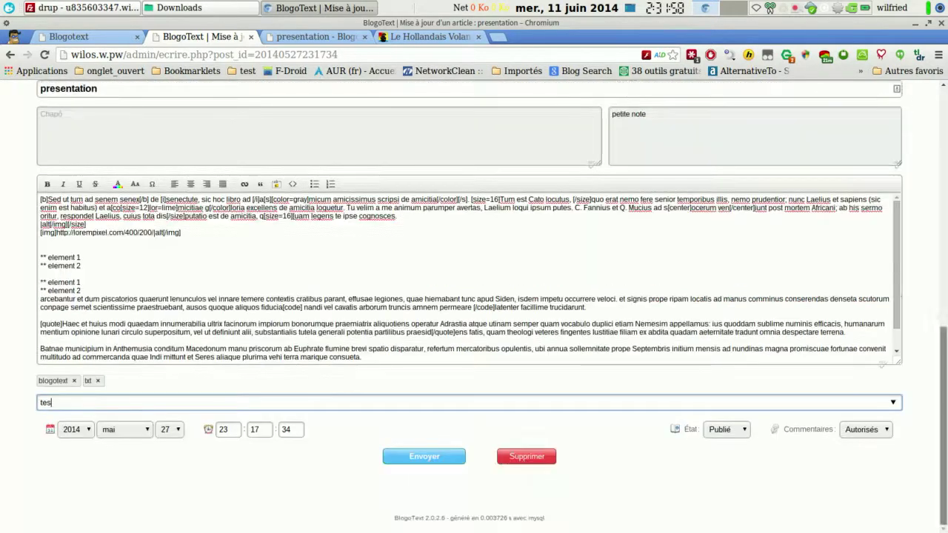
pyautogui.click(747, 434)
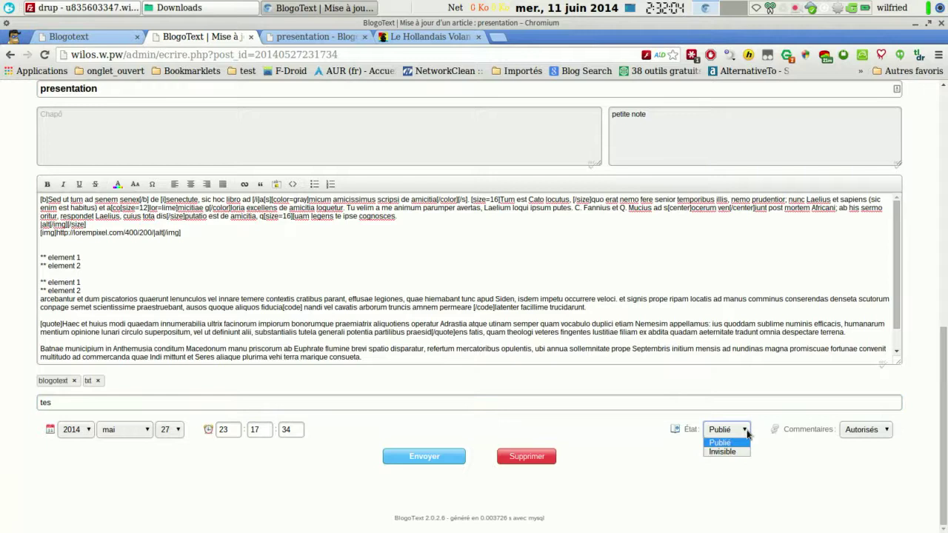
pyautogui.click(747, 433)
pyautogui.click(888, 431)
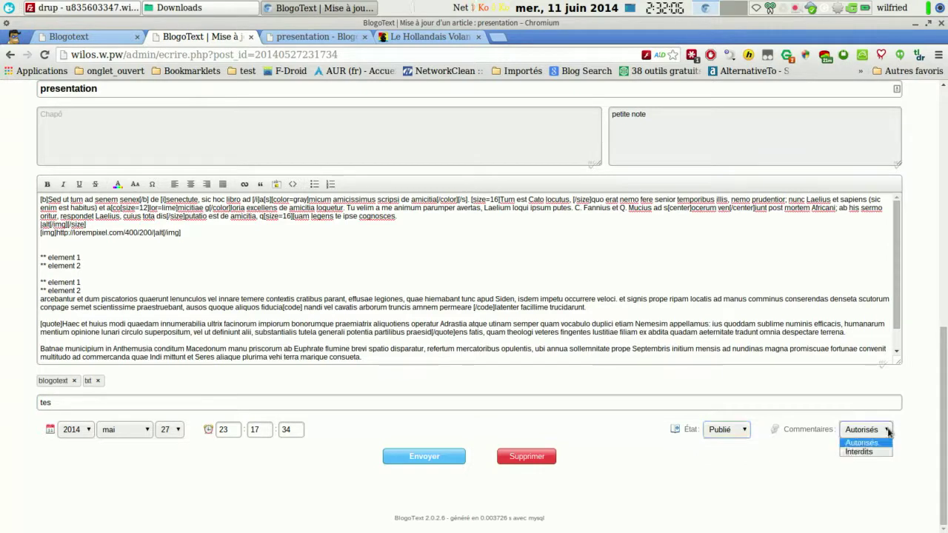
pyautogui.click(889, 432)
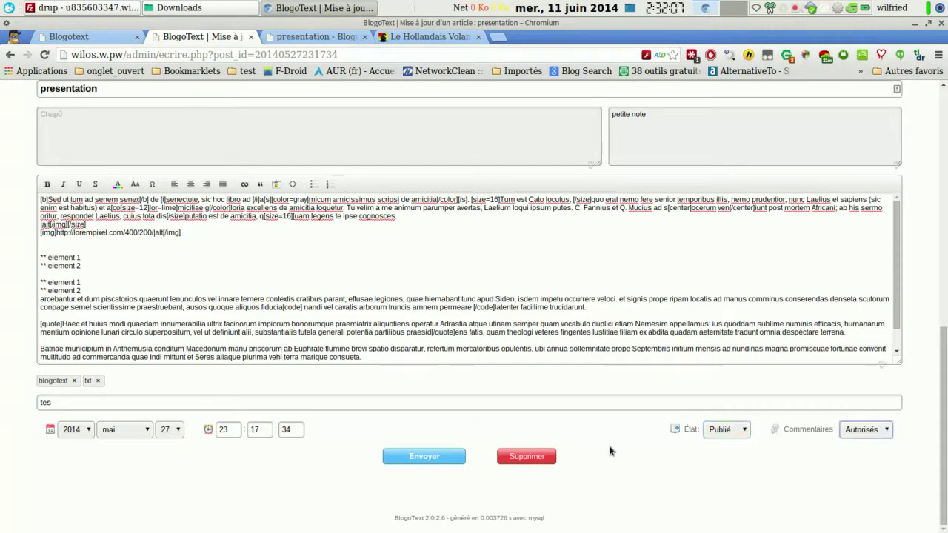
# - Save the presentation article with the added tag "tes", confirming the page exit, and review its rendered preview
pyautogui.click(420, 458)
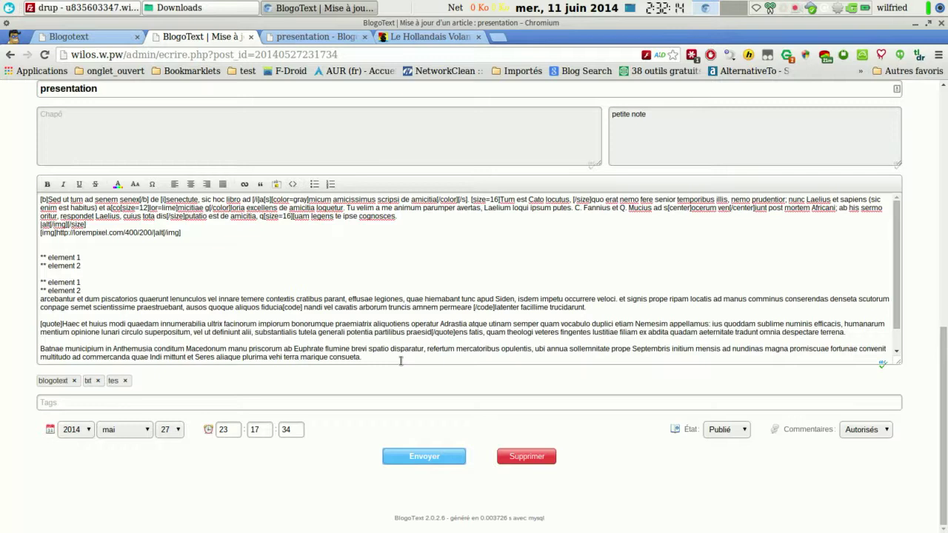
pyautogui.click(428, 457)
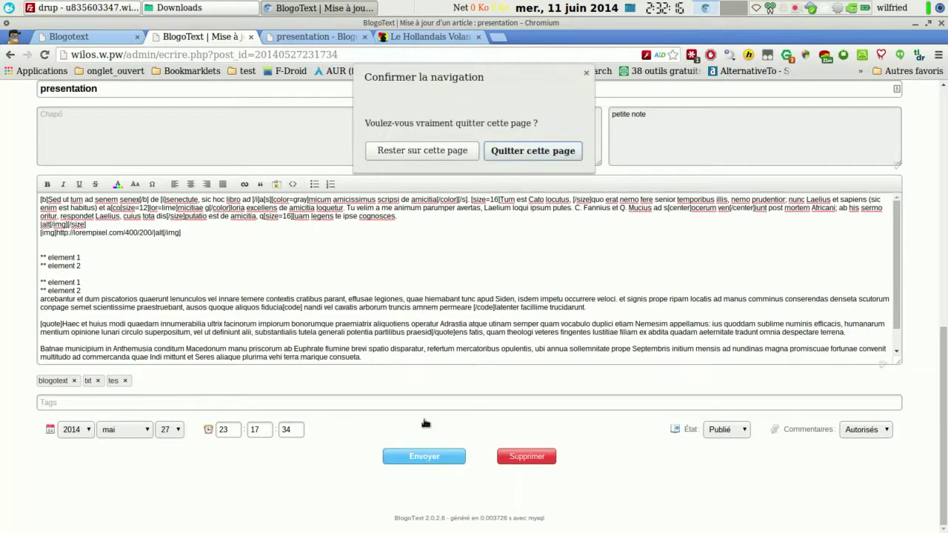
pyautogui.click(516, 152)
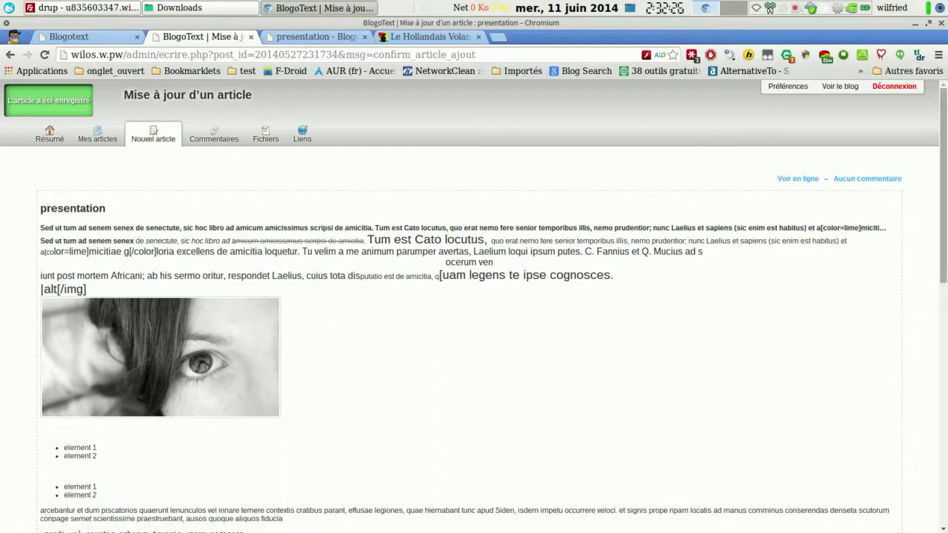
pyautogui.scroll(-2, 932, 220)
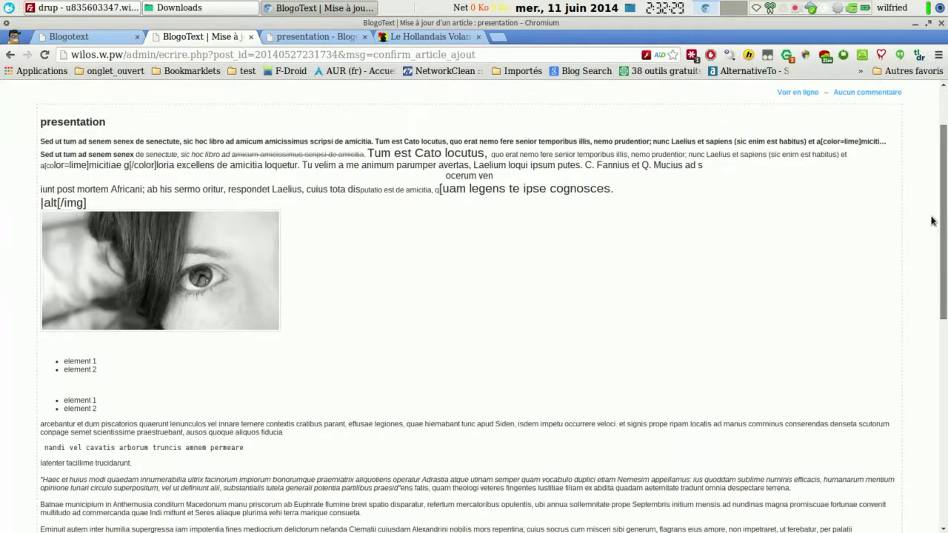
pyautogui.scroll(2, 933, 221)
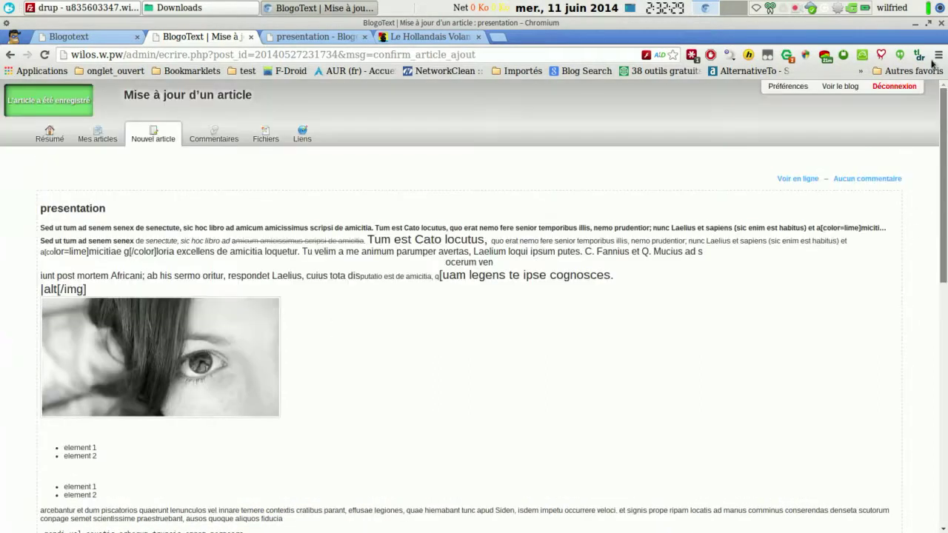
pyautogui.click(213, 139)
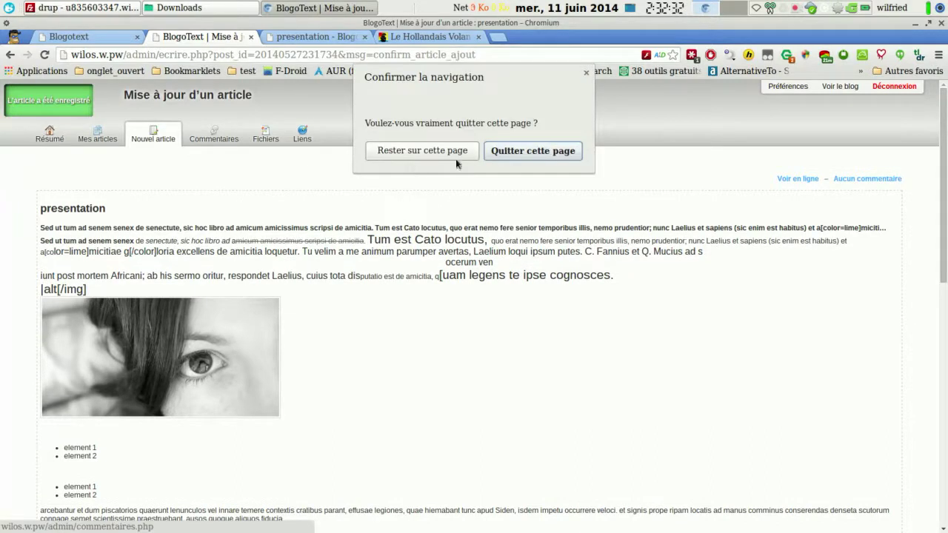
pyautogui.click(516, 151)
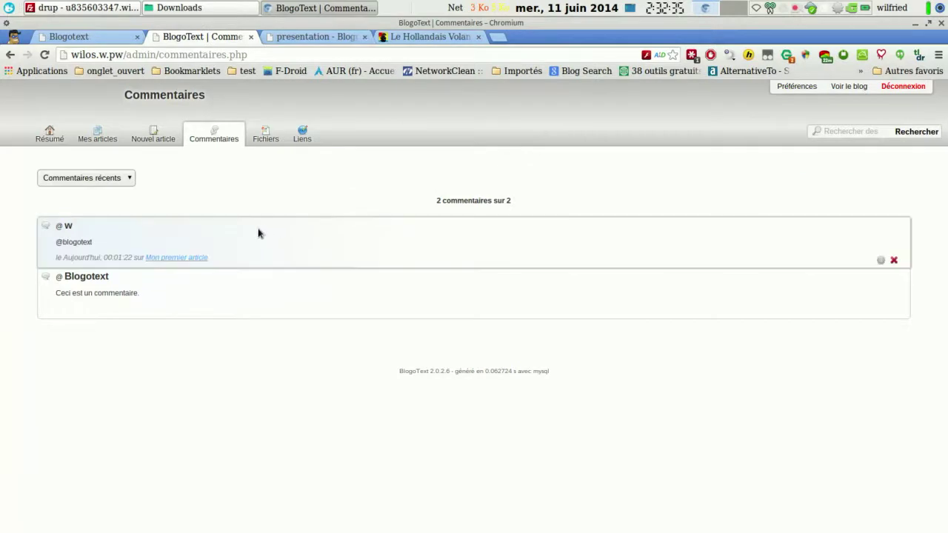
pyautogui.click(881, 262)
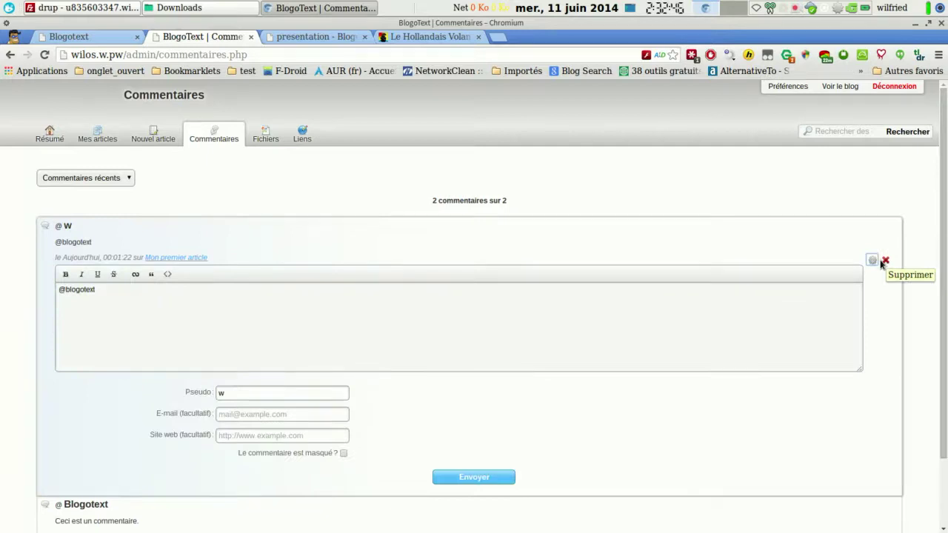
pyautogui.click(875, 261)
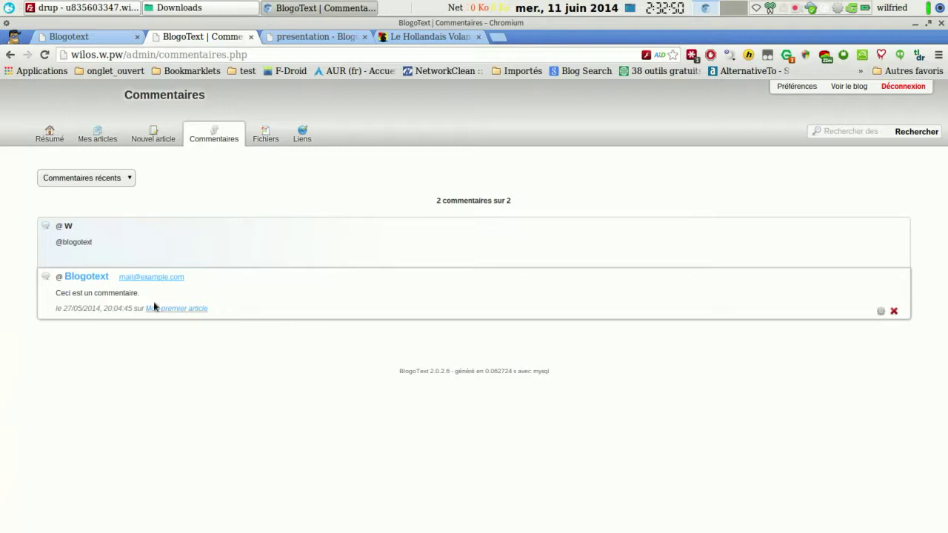
pyautogui.moveTo(68, 226)
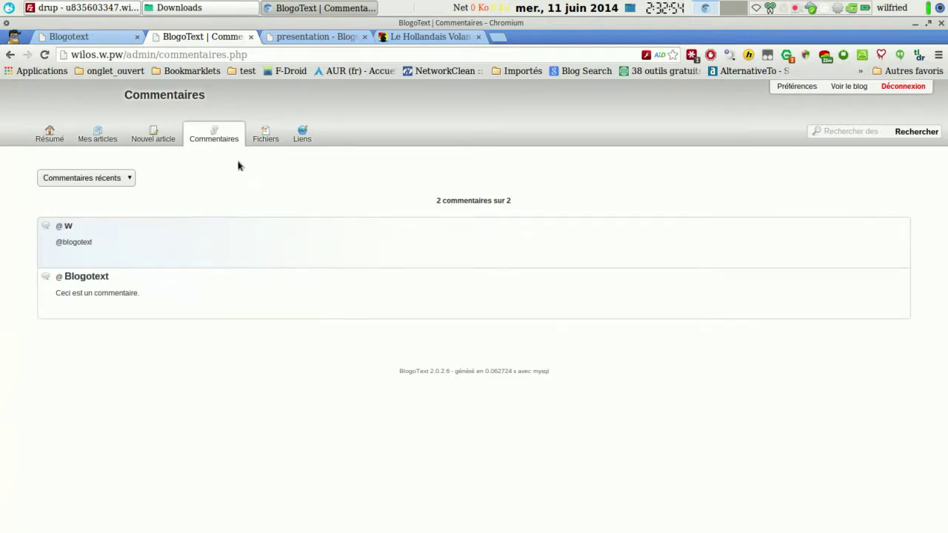
# - Open the files page and view its file filters Invisibles, Publiés and Fichiers récents in turn
pyautogui.click(264, 141)
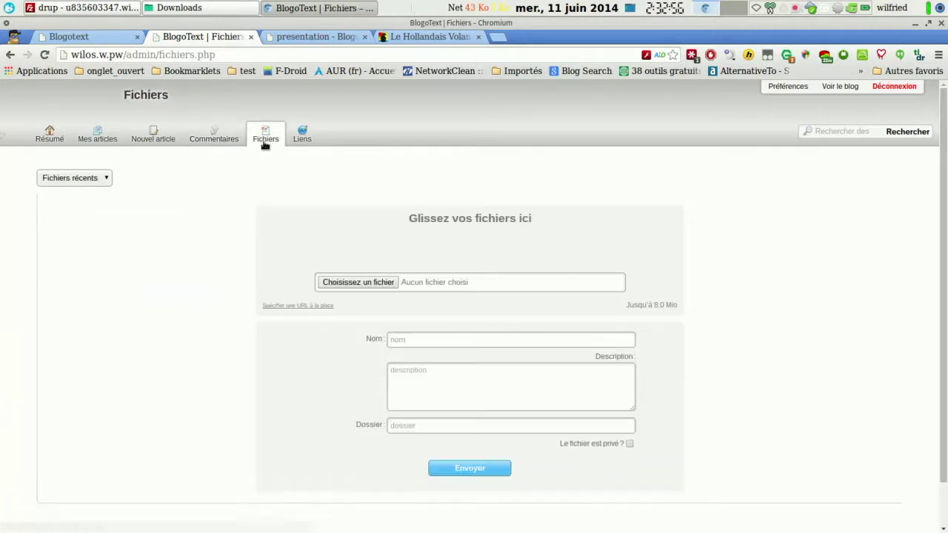
pyautogui.click(102, 178)
pyautogui.click(89, 200)
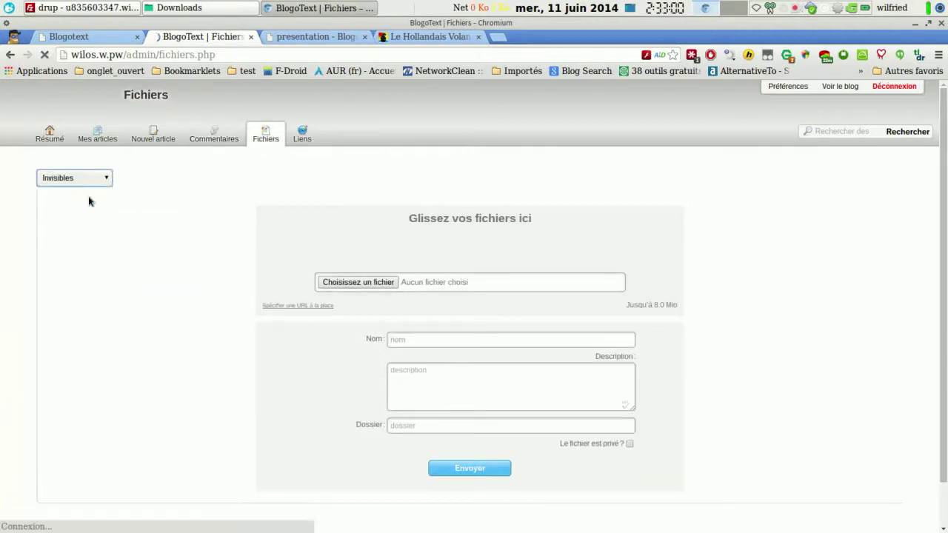
pyautogui.click(88, 180)
pyautogui.click(82, 213)
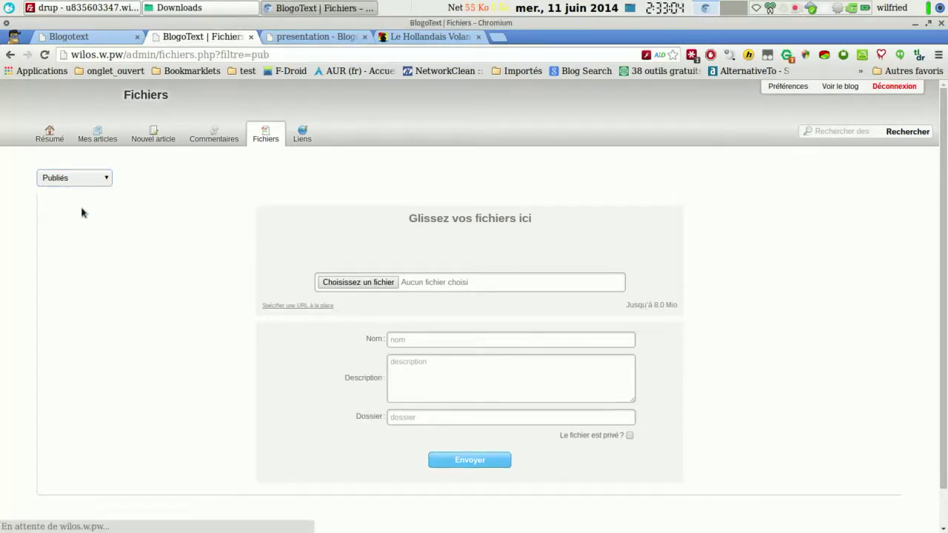
pyautogui.click(94, 181)
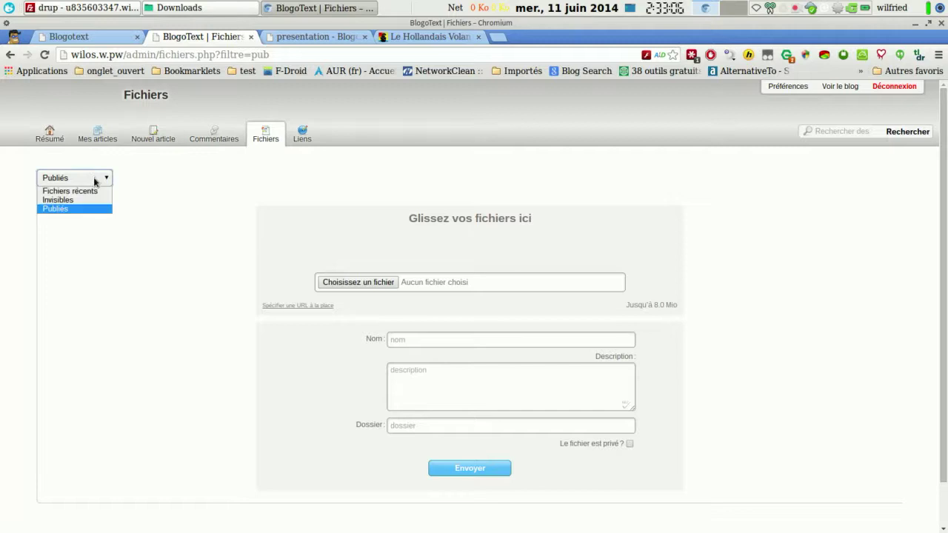
pyautogui.click(94, 192)
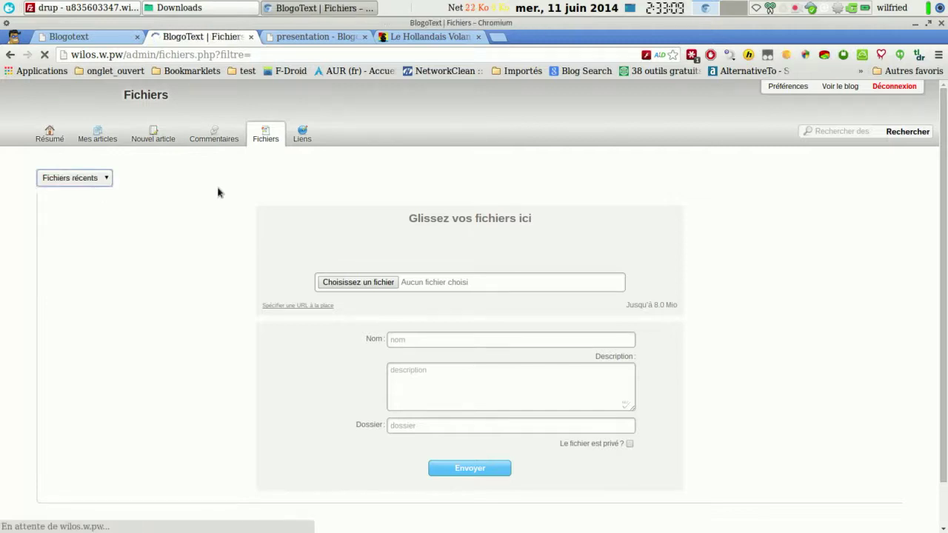
pyautogui.scroll(-2, 943, 296)
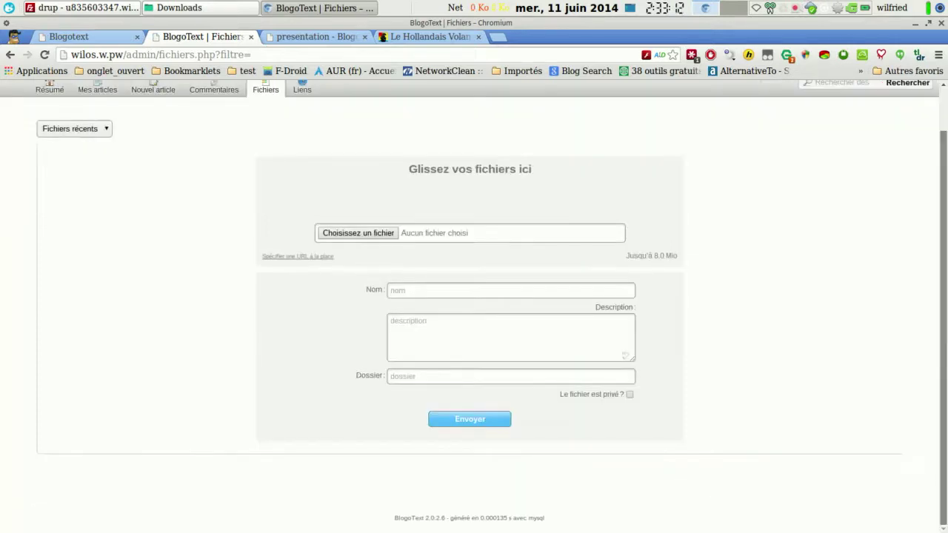
pyautogui.scroll(2, 943, 297)
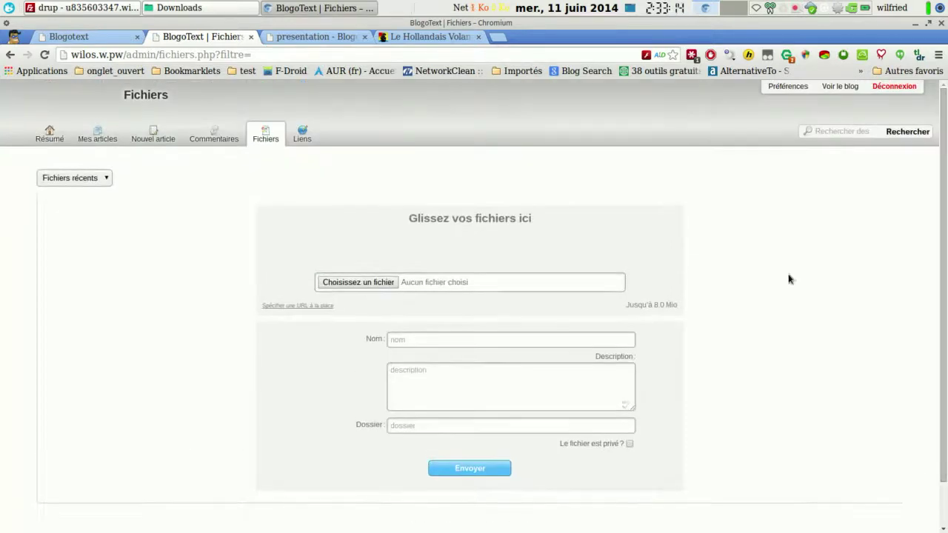
# - Upload the image Armin_Manga_Infobox.jpg as a private file named "test"
pyautogui.click(373, 287)
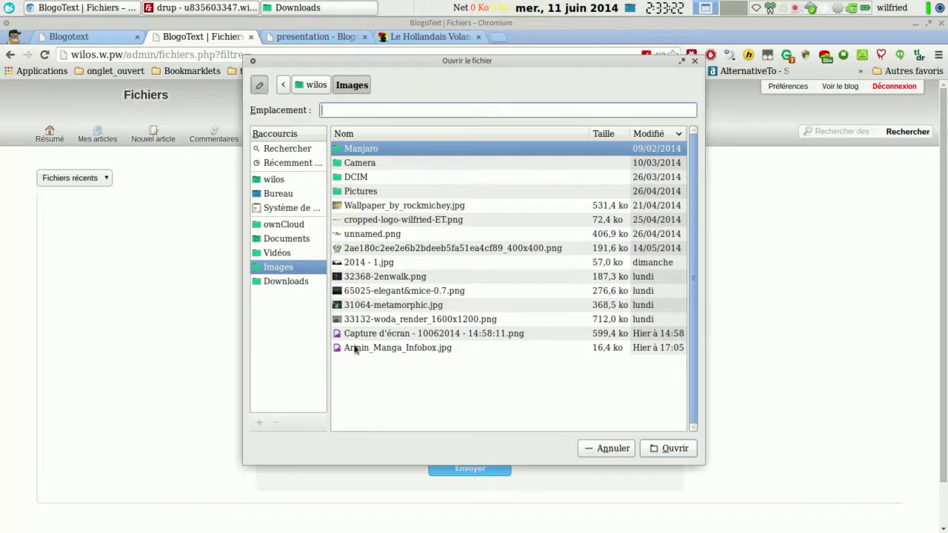
pyautogui.click(355, 348)
pyautogui.click(666, 450)
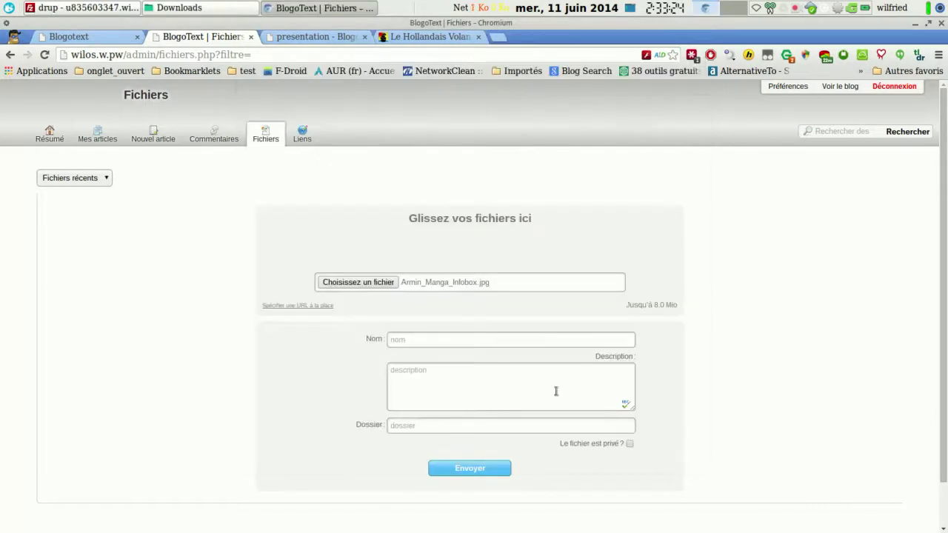
pyautogui.click(454, 343)
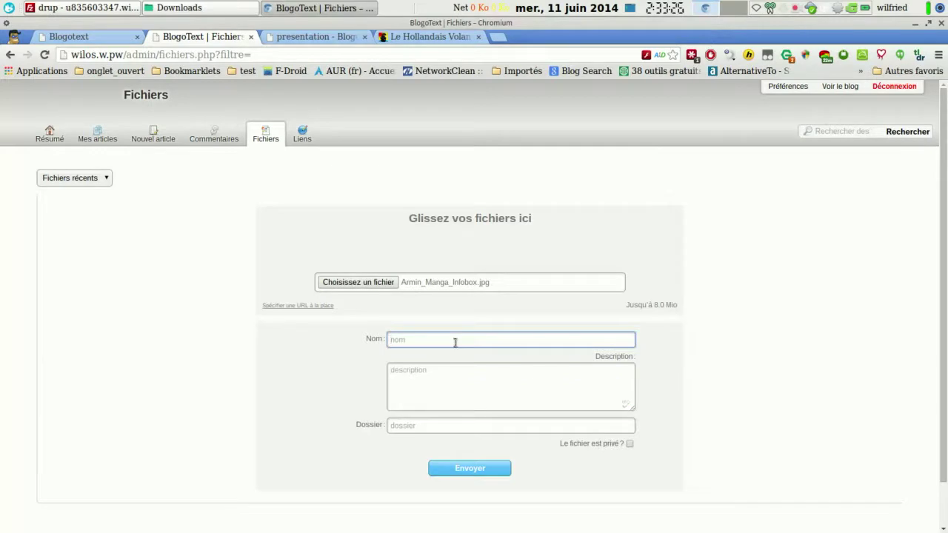
pyautogui.write('test')
pyautogui.click(630, 444)
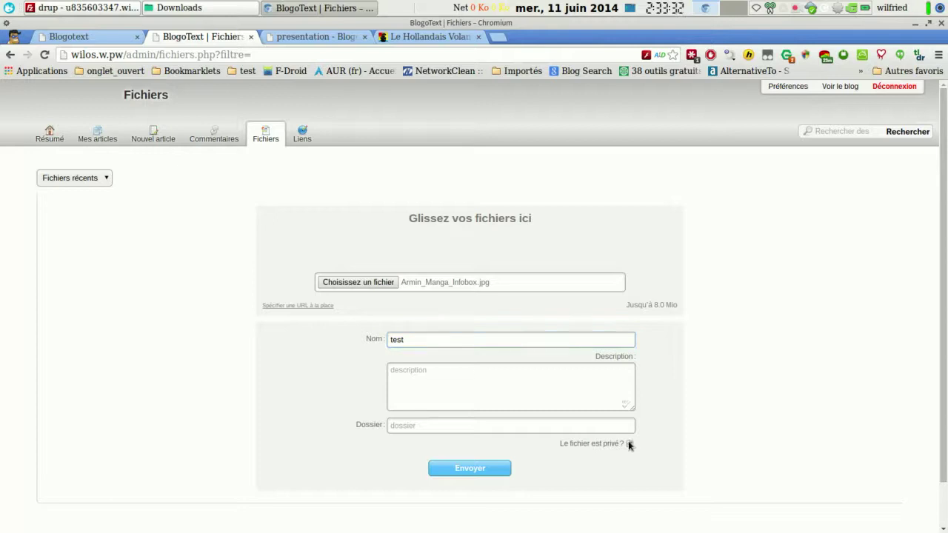
pyautogui.click(479, 468)
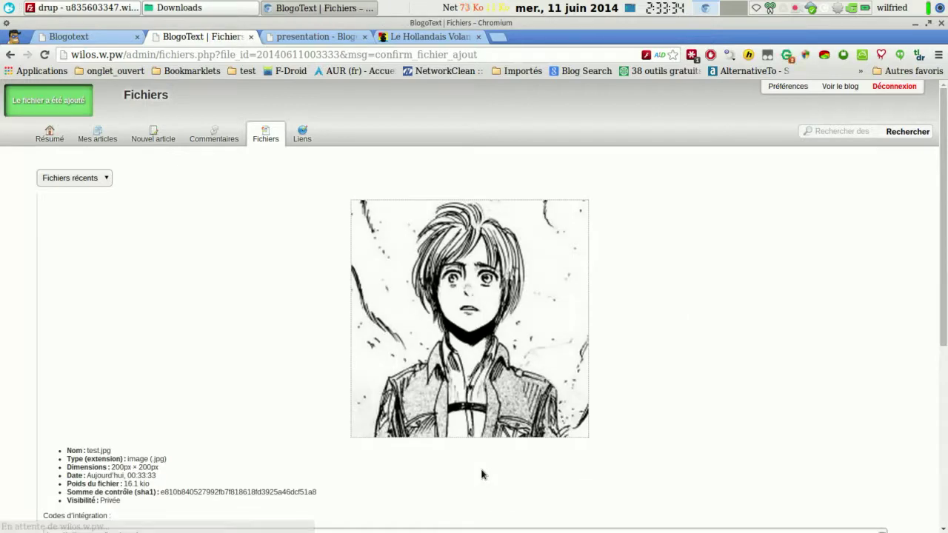
# - Filter the uploaded files by the image type and view the matching thumbnails
pyautogui.click(83, 178)
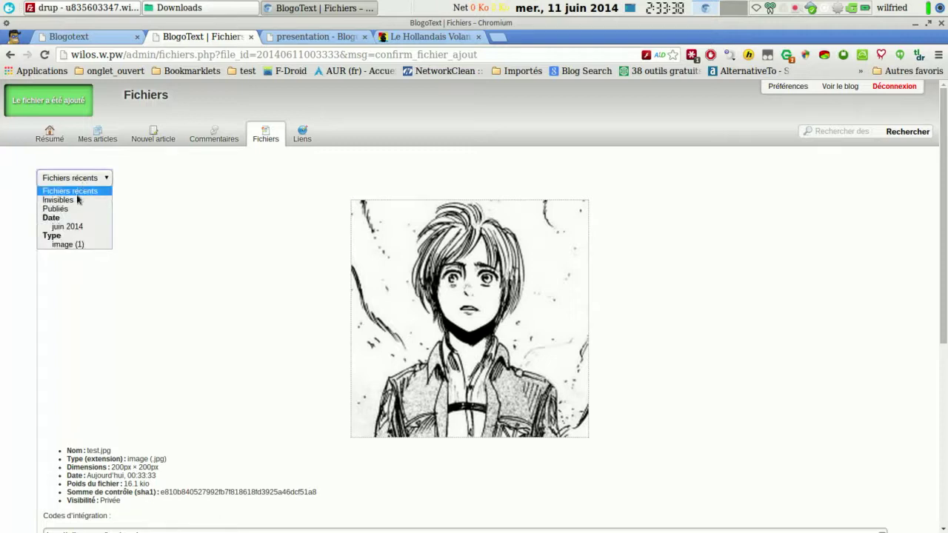
pyautogui.click(67, 245)
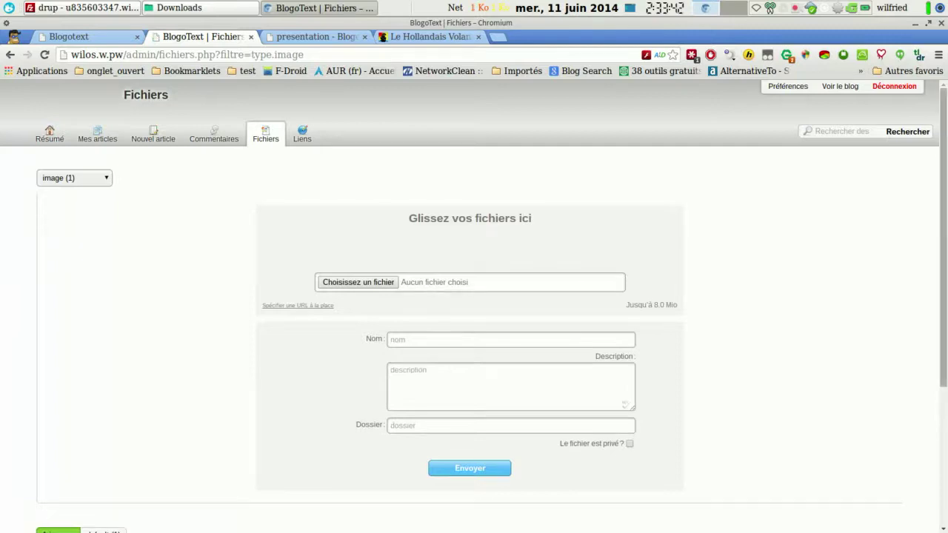
pyautogui.scroll(-5, 323, 214)
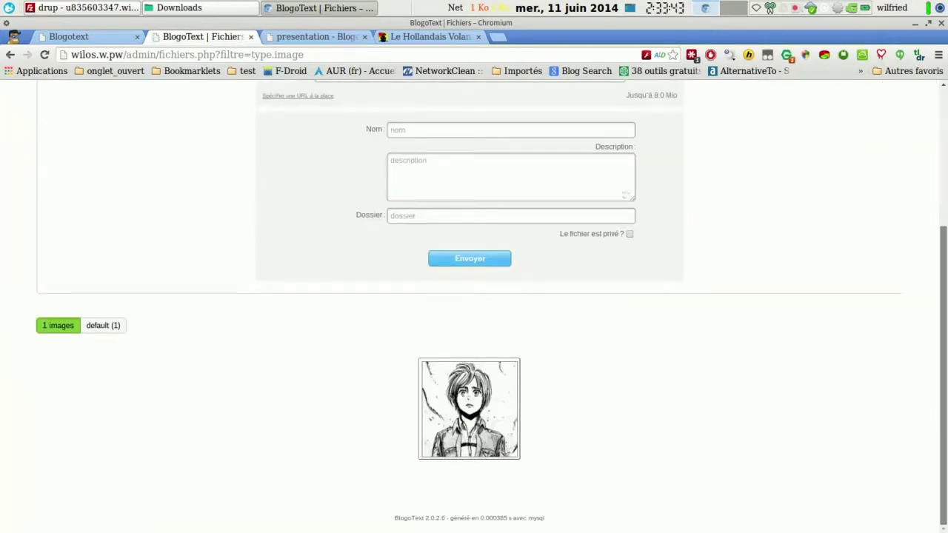
pyautogui.scroll(5, 933, 360)
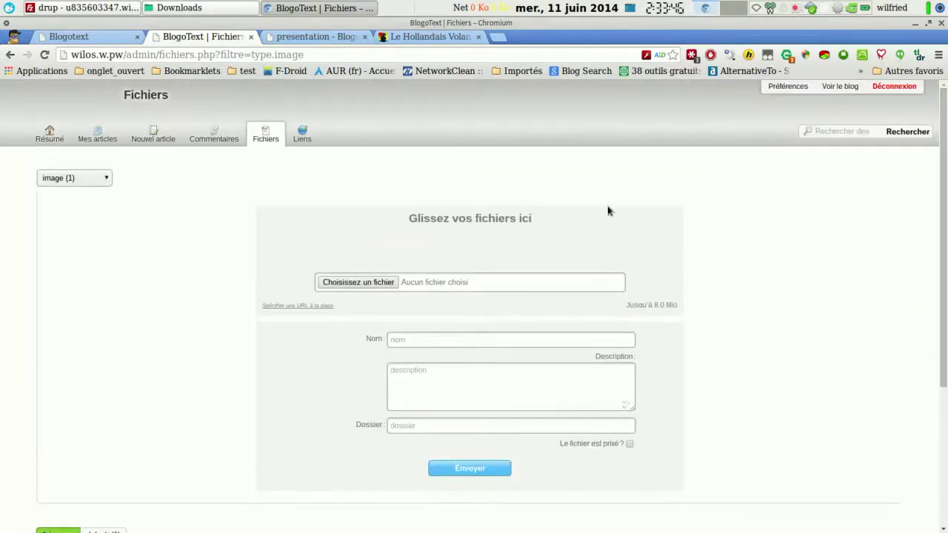
# - Open the links page and filter the links by the blog tag, then by the Le Hollandais Volant link's other tag
pyautogui.click(306, 135)
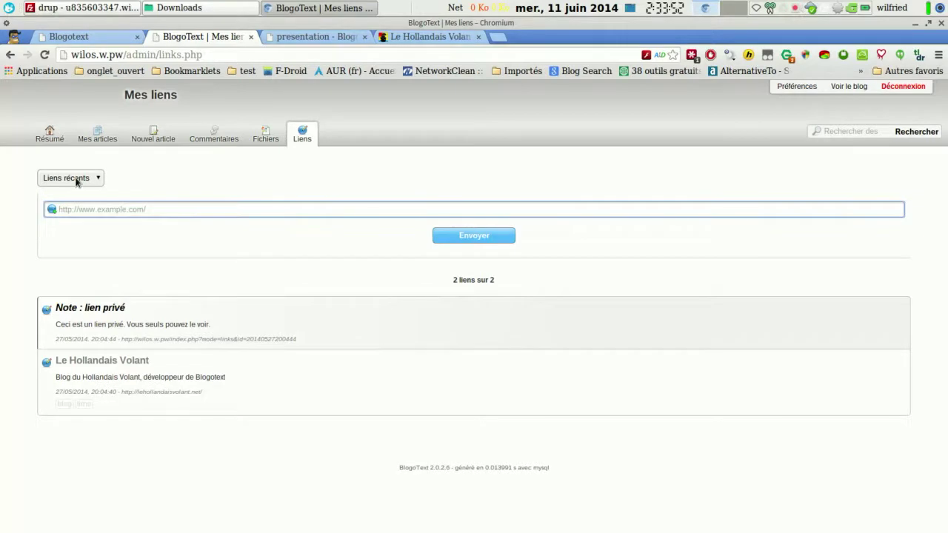
pyautogui.click(77, 180)
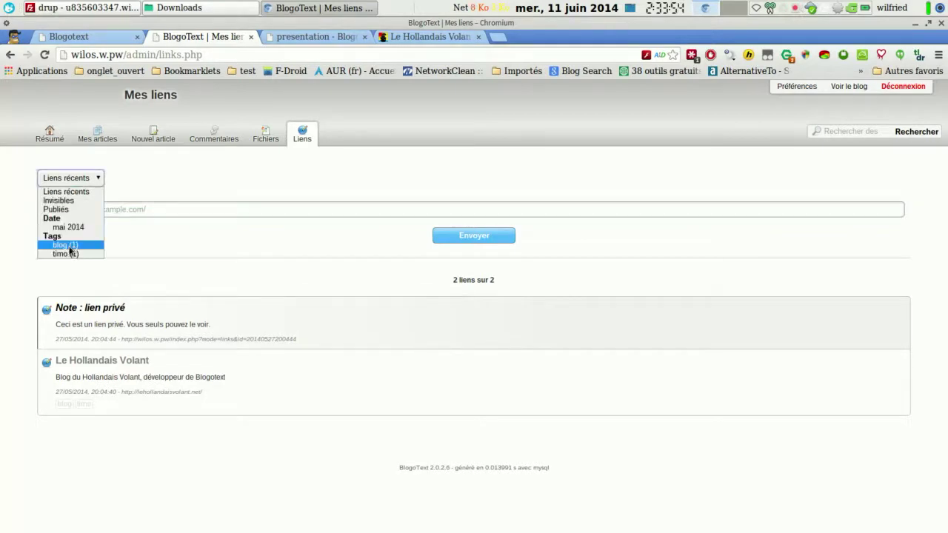
pyautogui.click(69, 246)
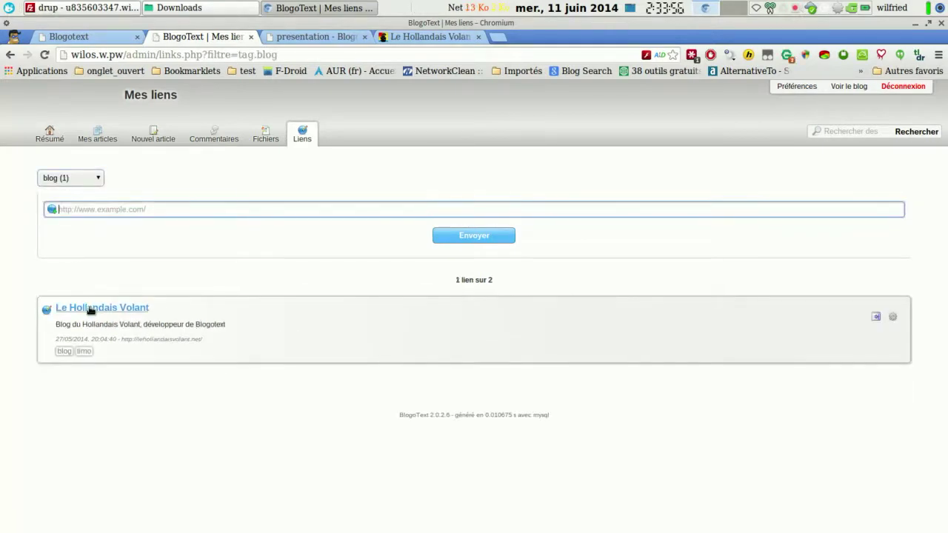
pyautogui.click(82, 353)
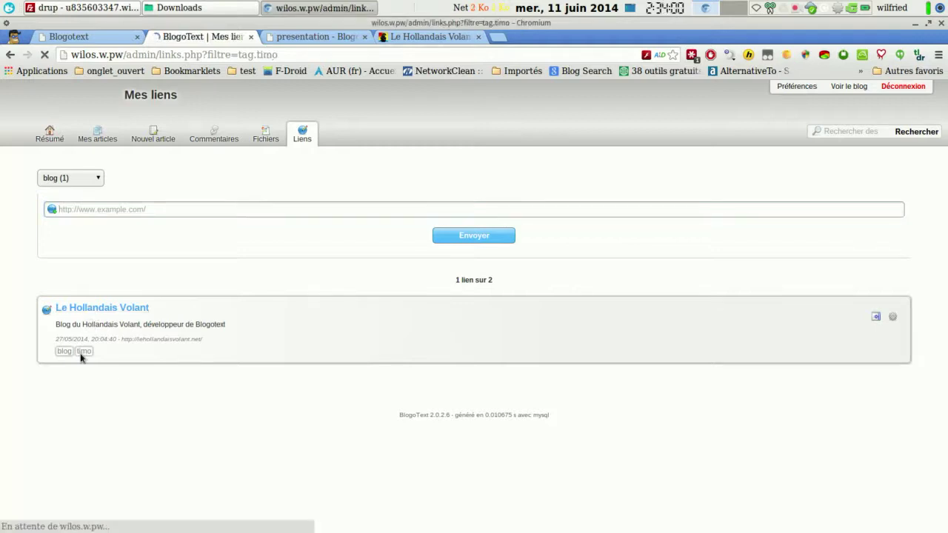
pyautogui.click(151, 349)
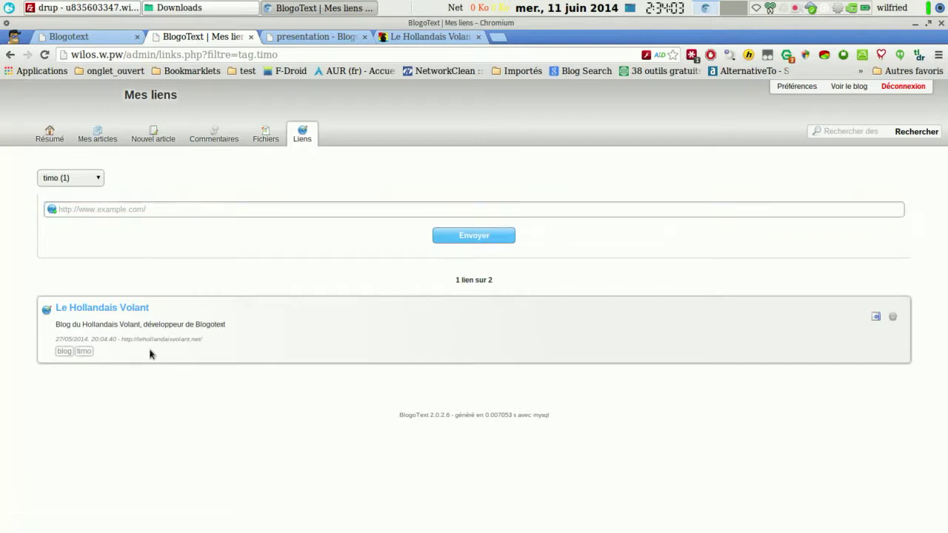
# - Open the Le Hollandais Volant link's edit form, then view the summary page's statistics and page generation time
pyautogui.click(895, 317)
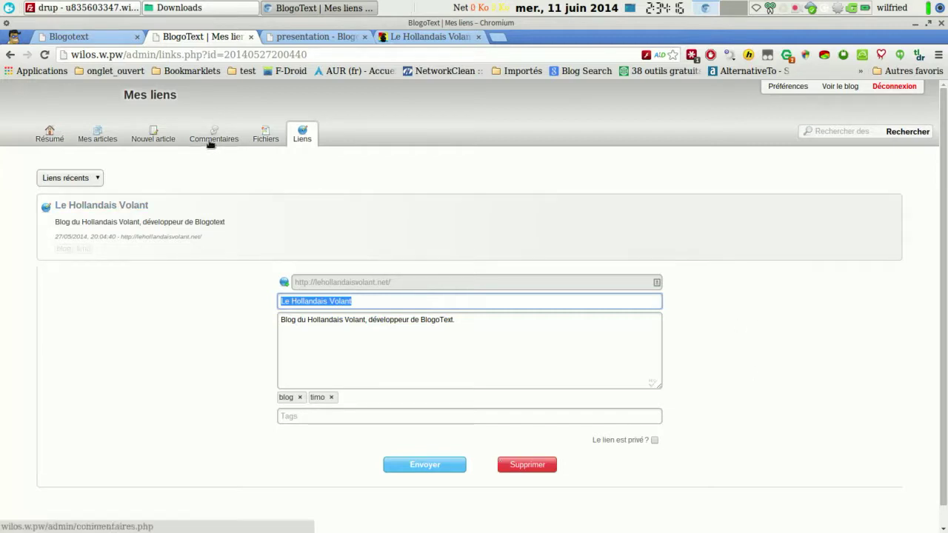
pyautogui.click(46, 141)
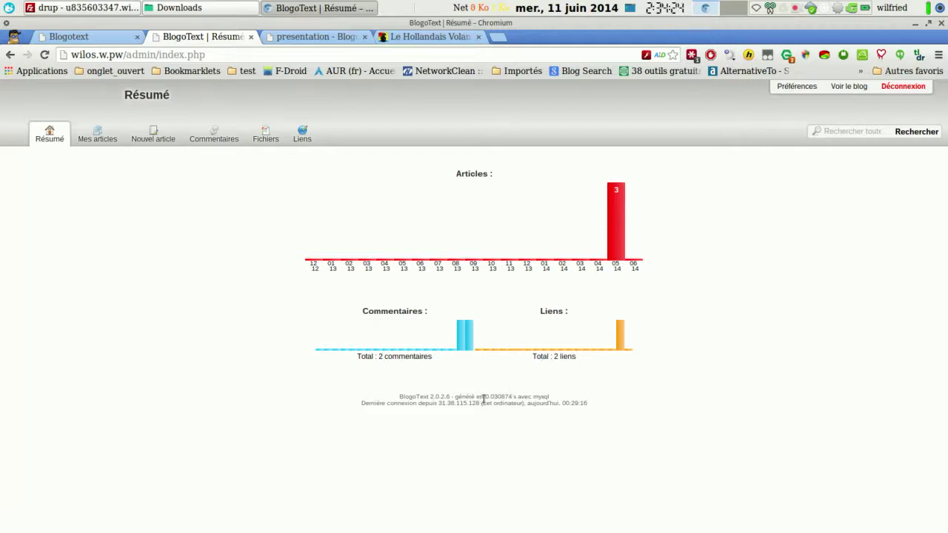
pyautogui.moveTo(485, 398); pyautogui.dragTo(514, 398)
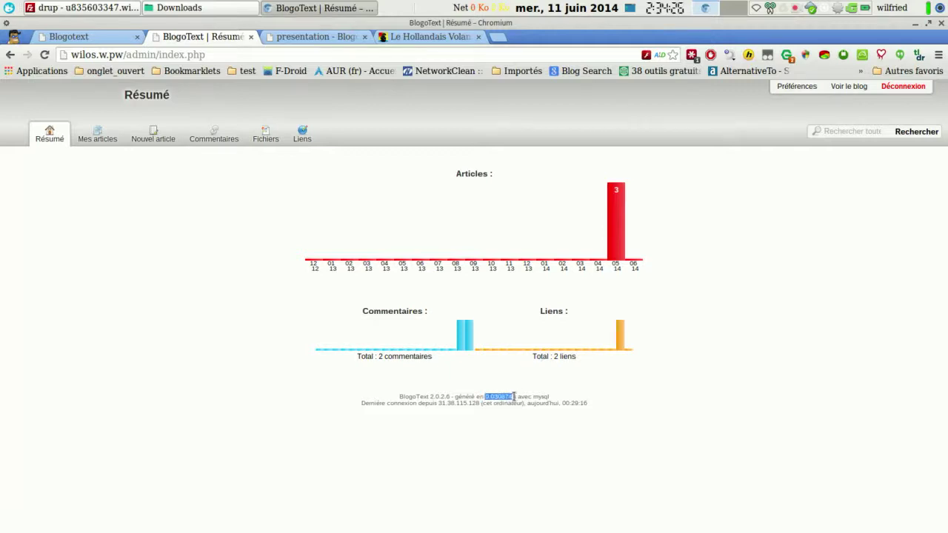
pyautogui.click(676, 412)
# - Reload the public blog's home page and view the article "Mon premier article" down to its comment form
pyautogui.click(97, 37)
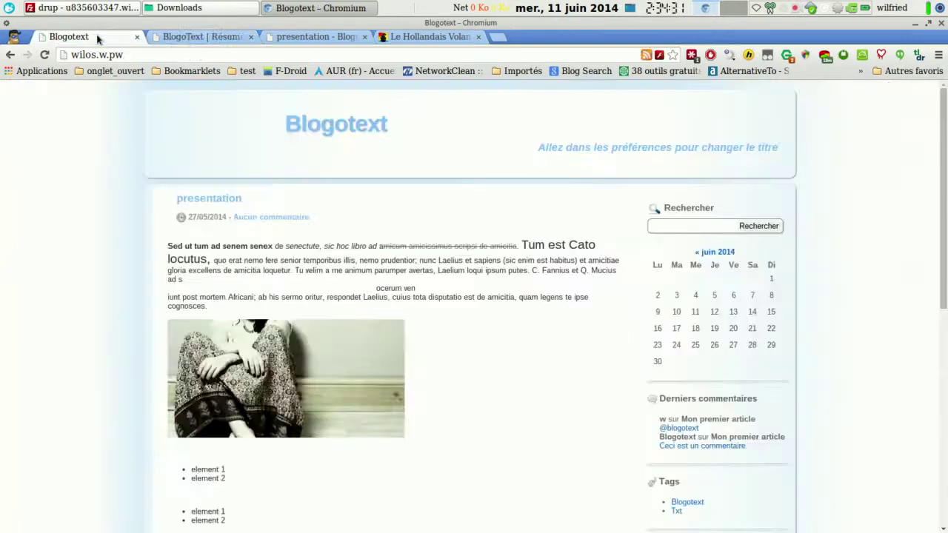
pyautogui.click(44, 54)
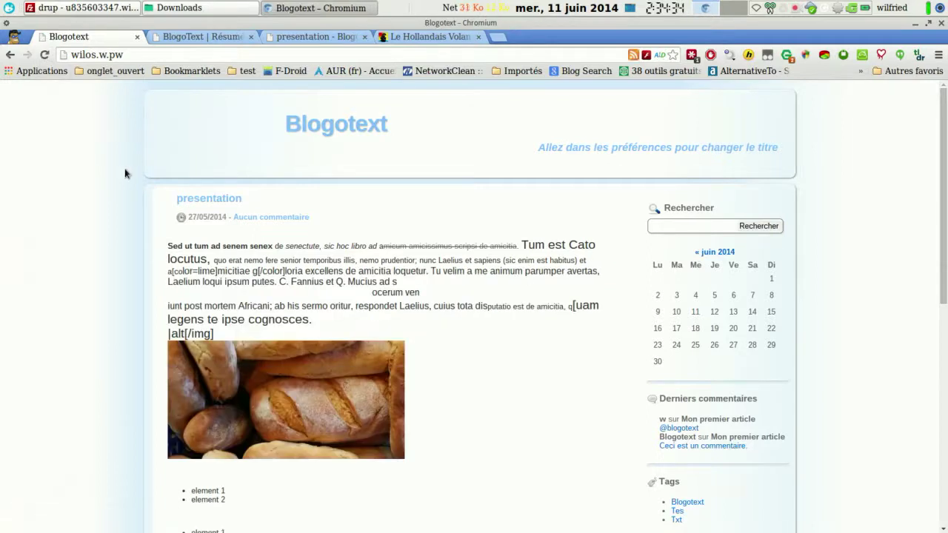
pyautogui.scroll(-15, 124, 170)
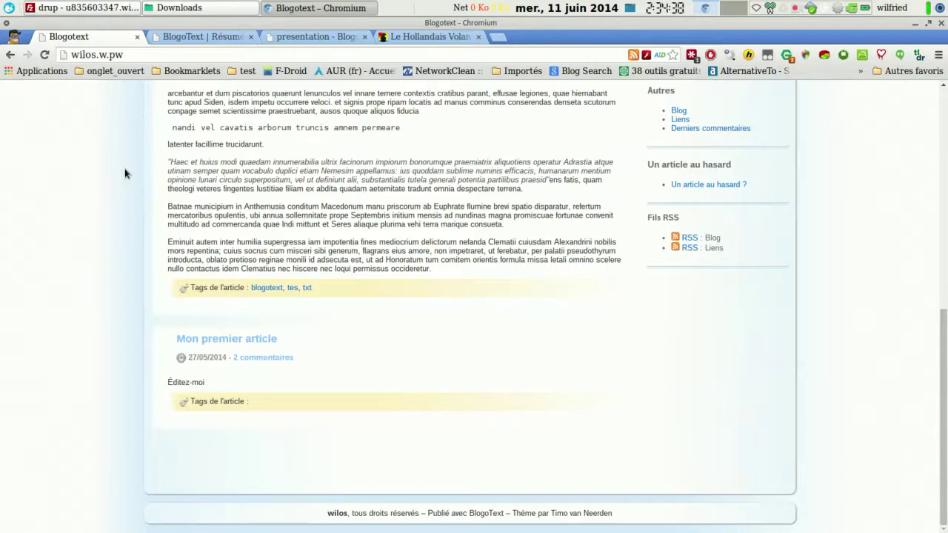
pyautogui.click(225, 340)
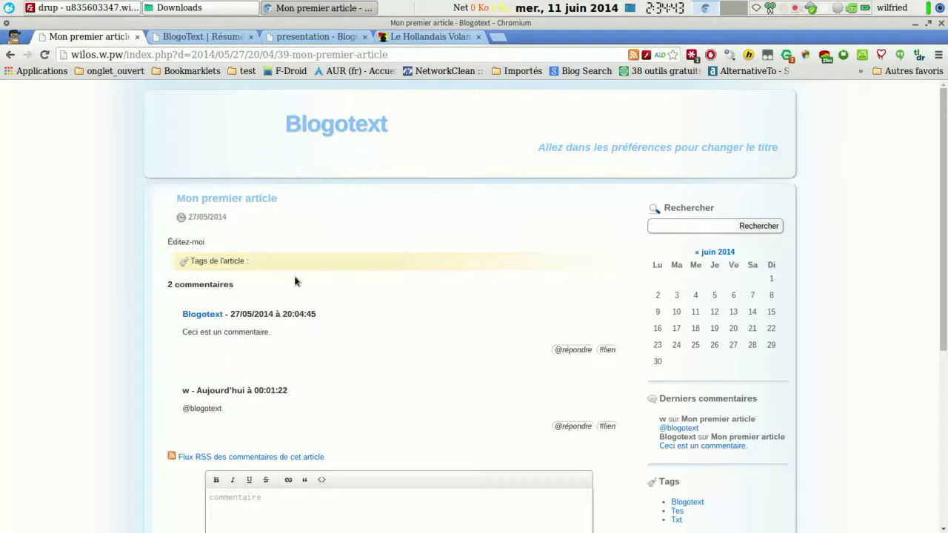
pyautogui.scroll(-5, 295, 282)
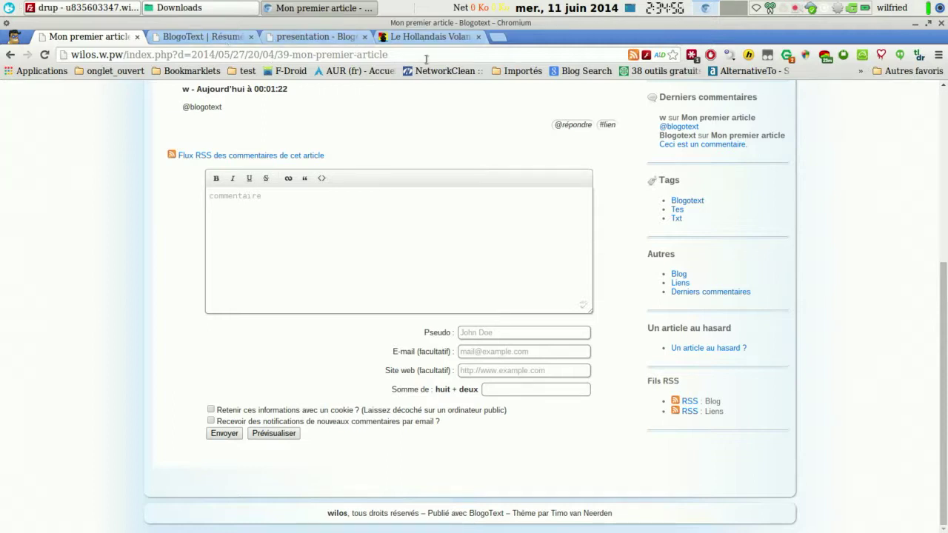
# - Return to the administration area and review the user and security sections of the preferences
pyautogui.click(215, 38)
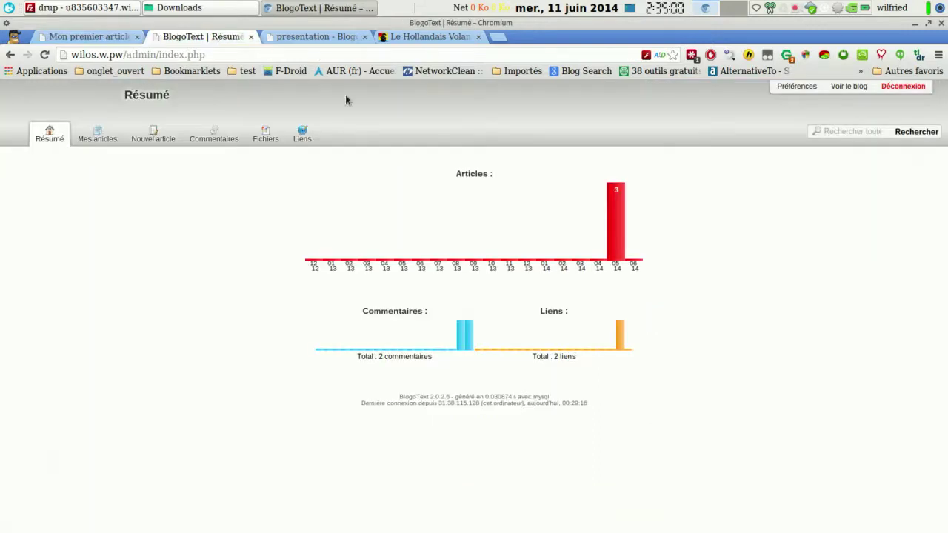
pyautogui.click(804, 90)
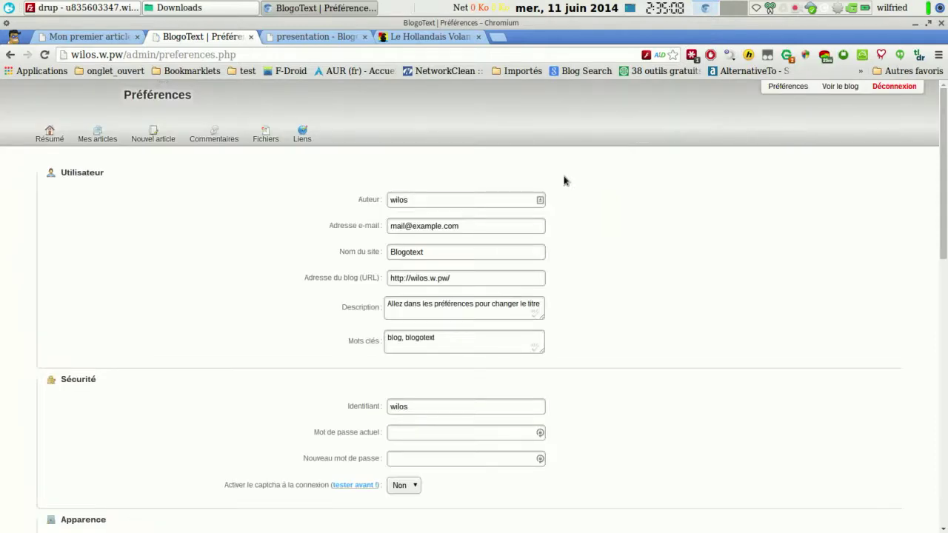
pyautogui.scroll(-1, 564, 181)
pyautogui.scroll(-5, 563, 181)
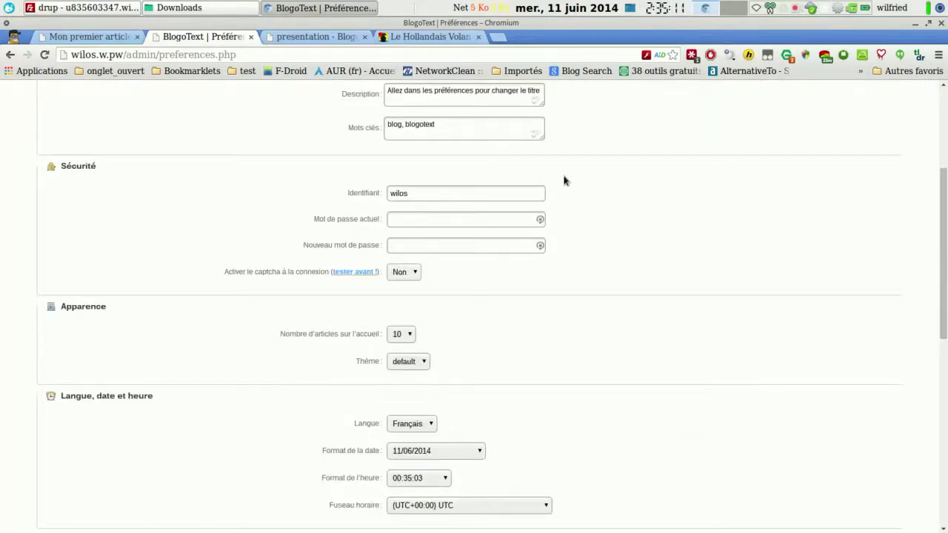
pyautogui.scroll(-3, 564, 181)
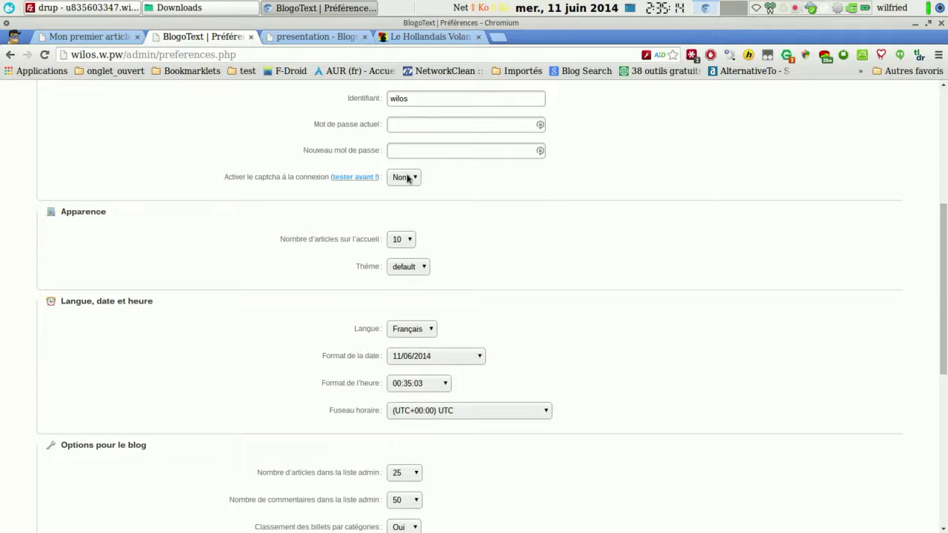
# - View the login captcha choices and the captcha test page, then return to the preferences
pyautogui.click(407, 178)
pyautogui.click(406, 179)
pyautogui.middleClick(354, 177)
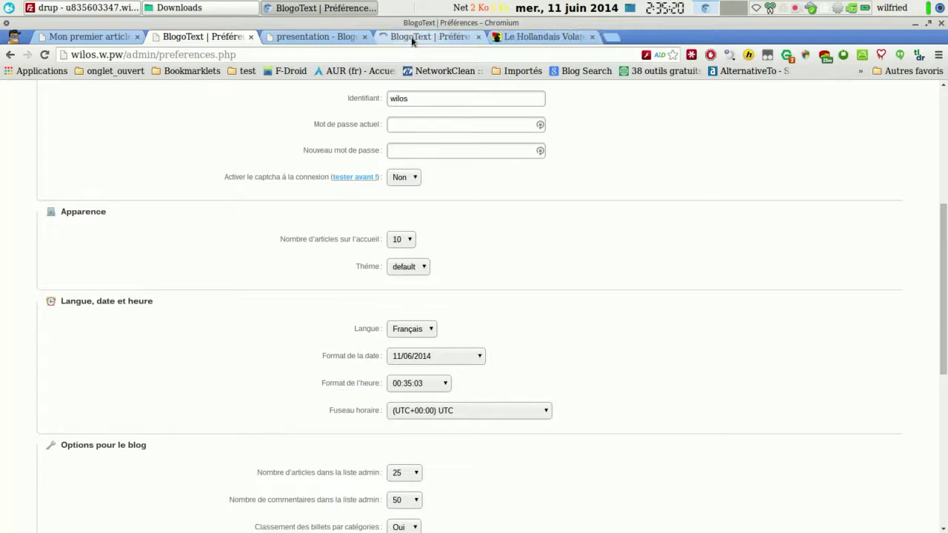
pyautogui.click(412, 37)
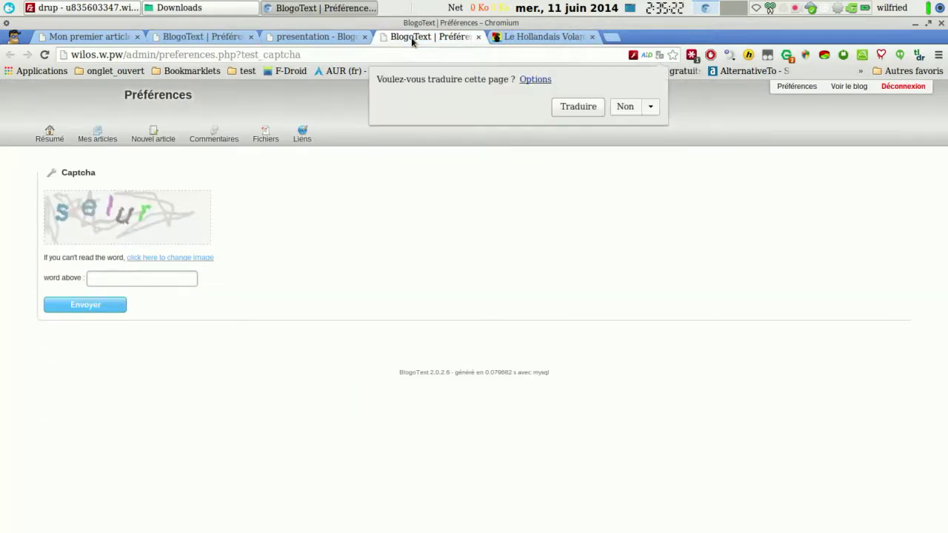
pyautogui.click(478, 36)
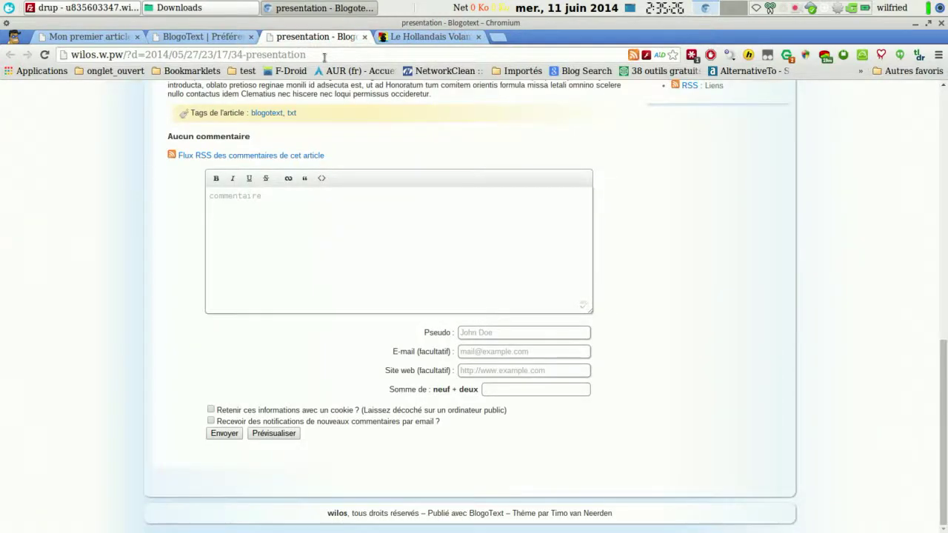
pyautogui.hotkey('ctrl', 'pageup')
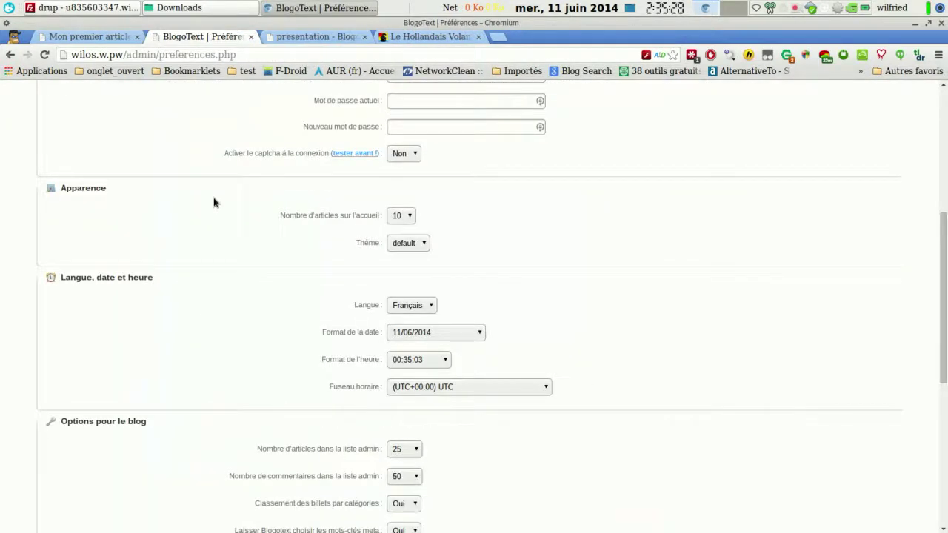
# - View the appearance choices for the number of articles on the home page and the theme
pyautogui.scroll(-1, 322, 194)
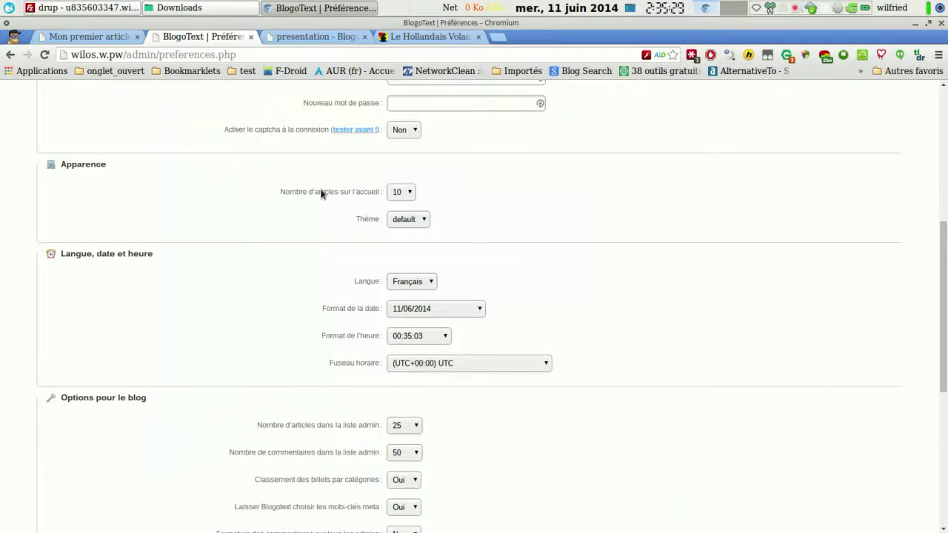
pyautogui.click(409, 192)
pyautogui.click(416, 192)
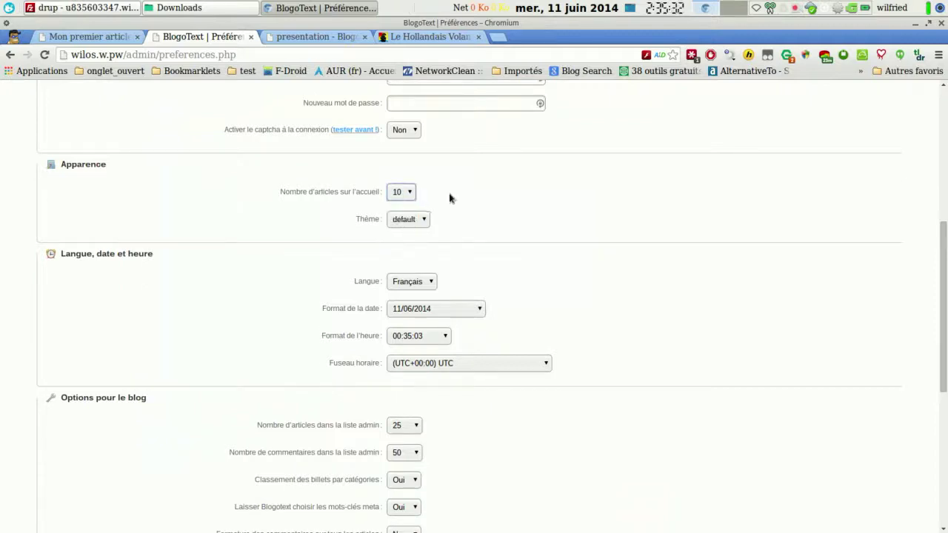
pyautogui.click(423, 221)
pyautogui.click(423, 220)
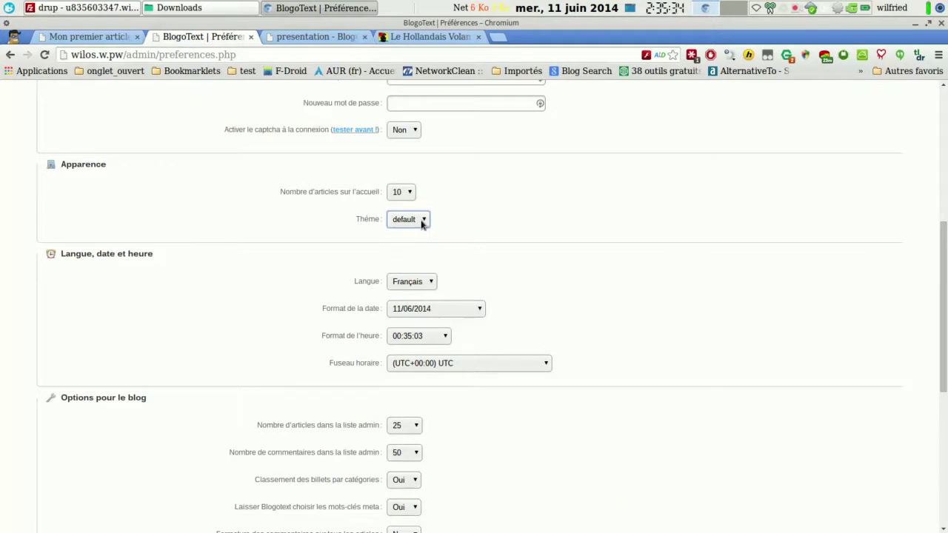
# - View the available choices for language, date format, time format and time zone without changing them
pyautogui.click(429, 282)
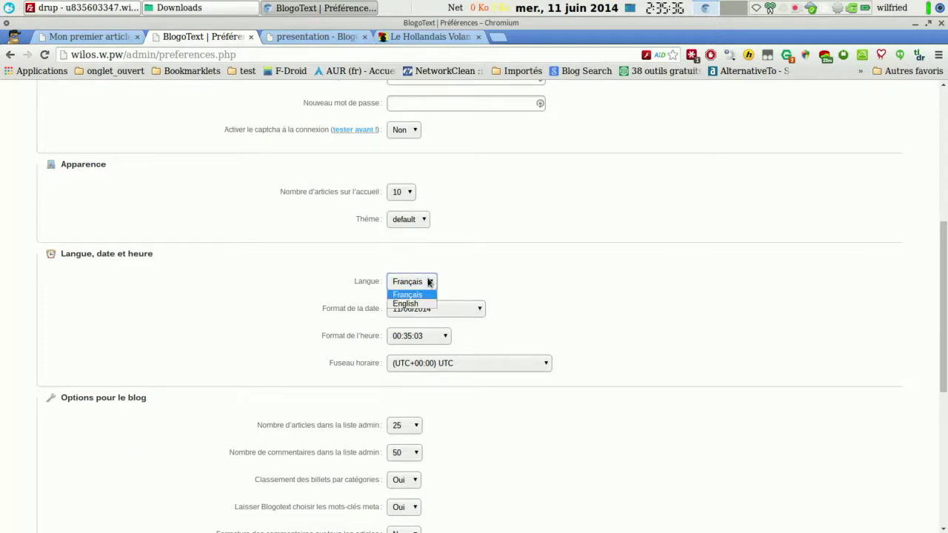
pyautogui.click(429, 282)
pyautogui.click(470, 312)
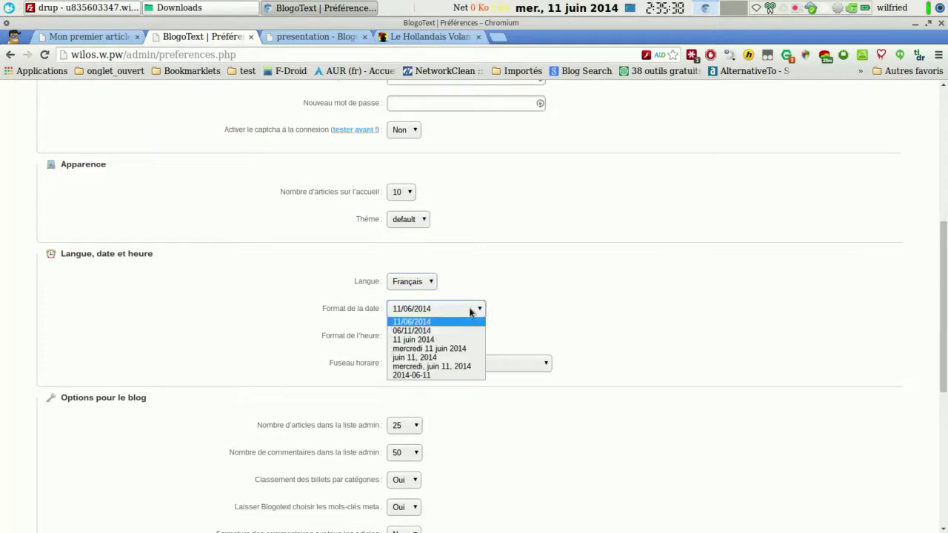
pyautogui.click(470, 311)
pyautogui.click(438, 336)
pyautogui.click(437, 336)
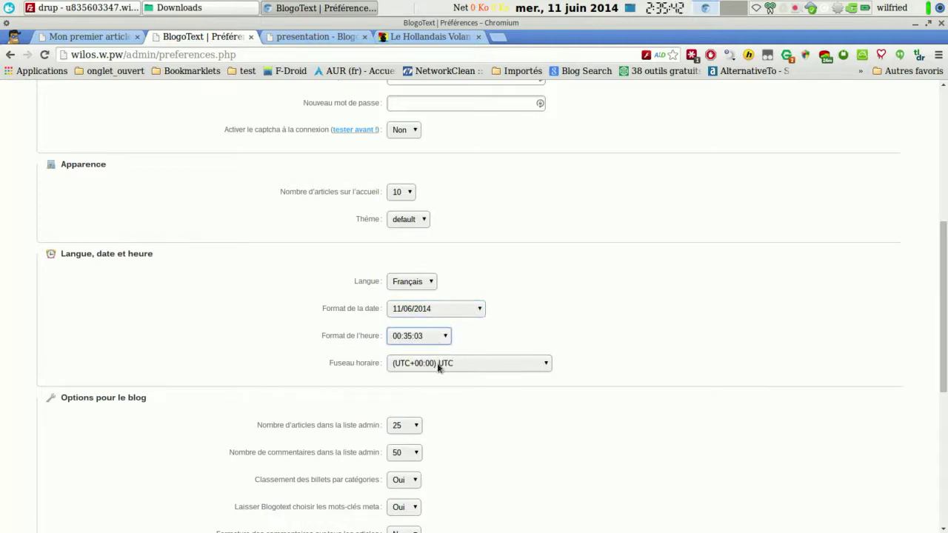
pyautogui.click(437, 363)
pyautogui.click(437, 363)
# - Examine the blog options for admin list lengths, category sorting, automatic meta keywords and closing comments on all articles
pyautogui.scroll(-3, 943, 296)
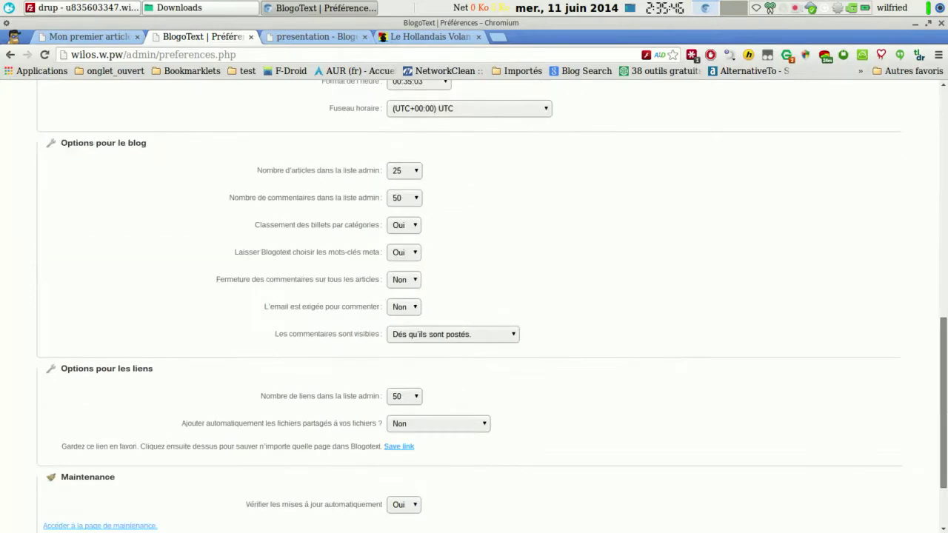
pyautogui.click(406, 173)
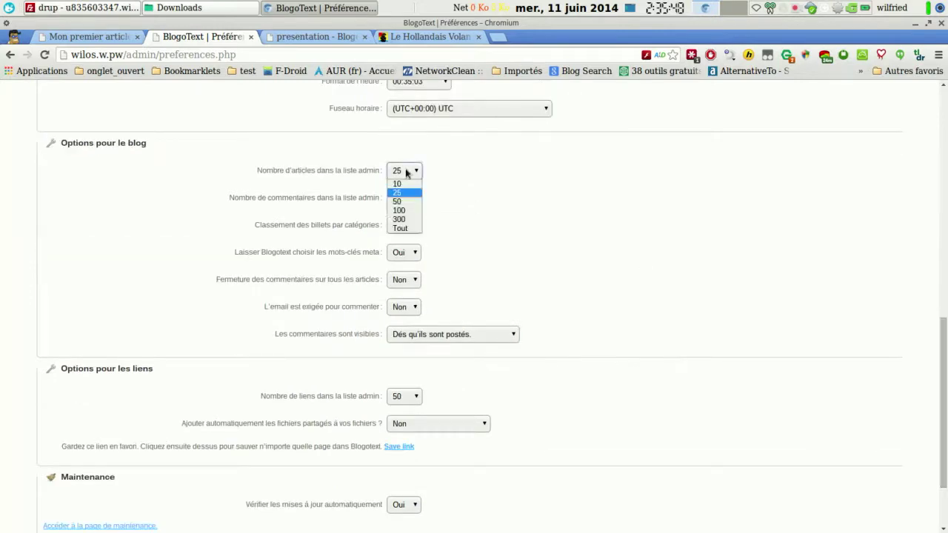
pyautogui.click(407, 171)
pyautogui.click(406, 198)
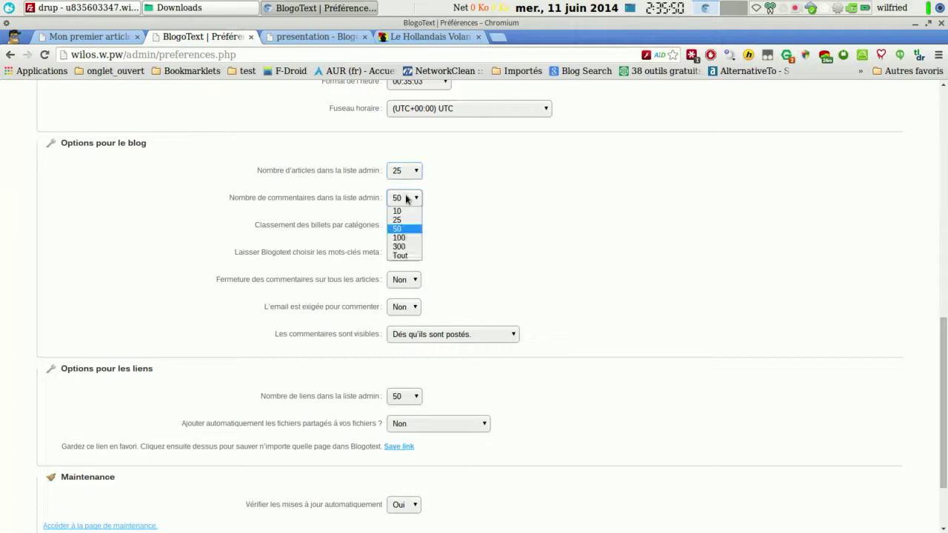
pyautogui.click(406, 198)
pyautogui.press('Tab')
pyautogui.click(403, 255)
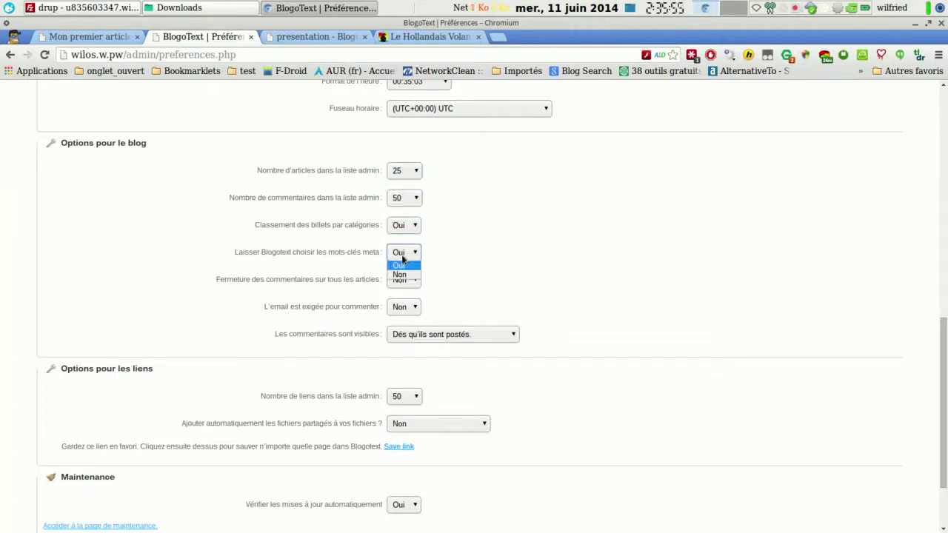
pyautogui.click(401, 255)
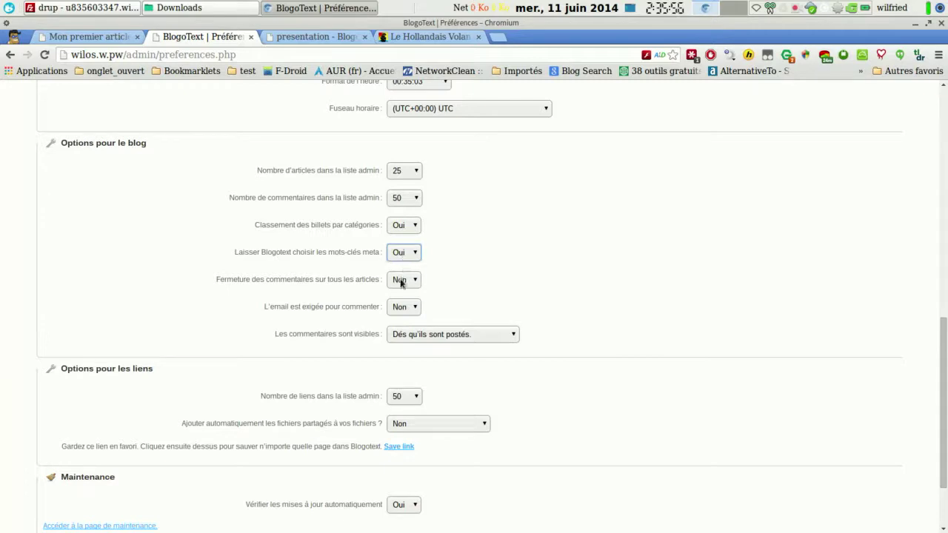
pyautogui.click(400, 282)
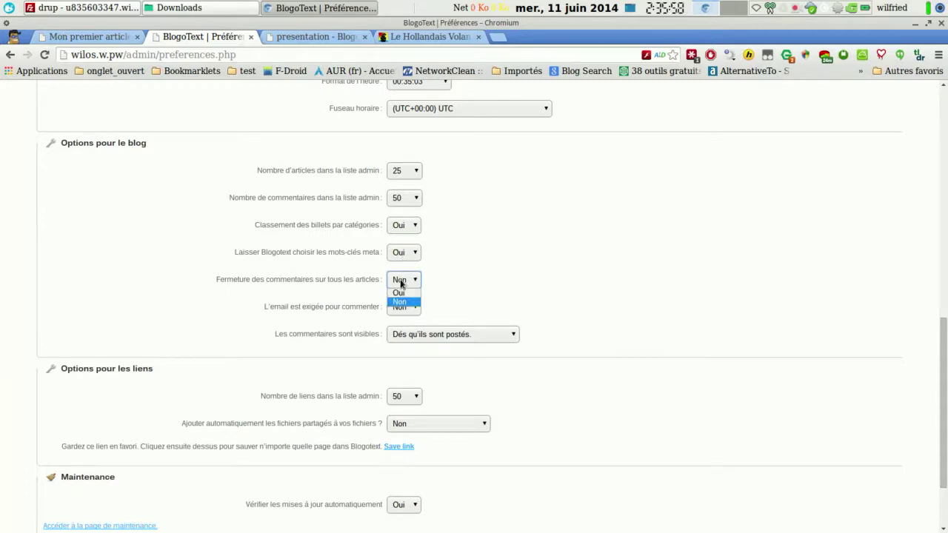
pyautogui.click(400, 281)
# - Set the e-mail requirement for commenting to Oui and choose "Dès qu'ils sont postés" for comment visibility
pyautogui.click(399, 308)
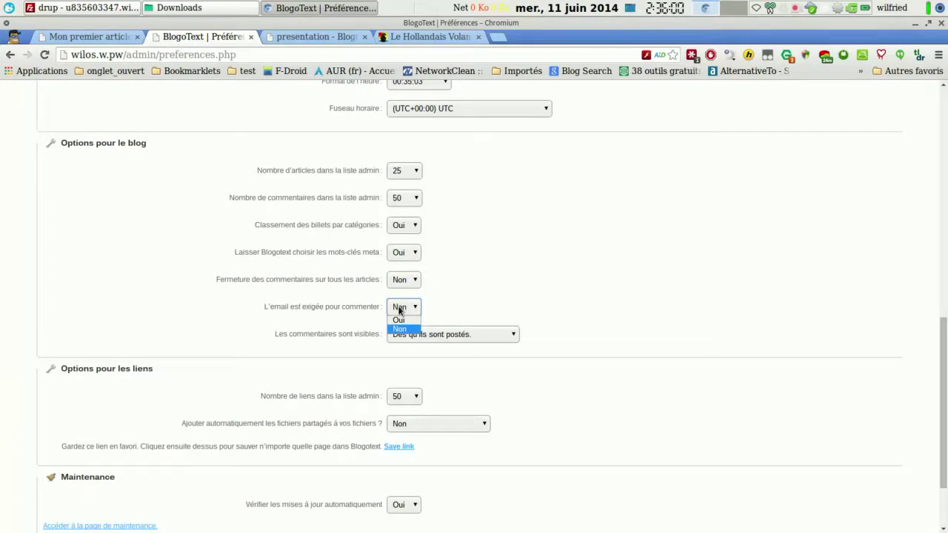
pyautogui.click(398, 319)
pyautogui.click(412, 335)
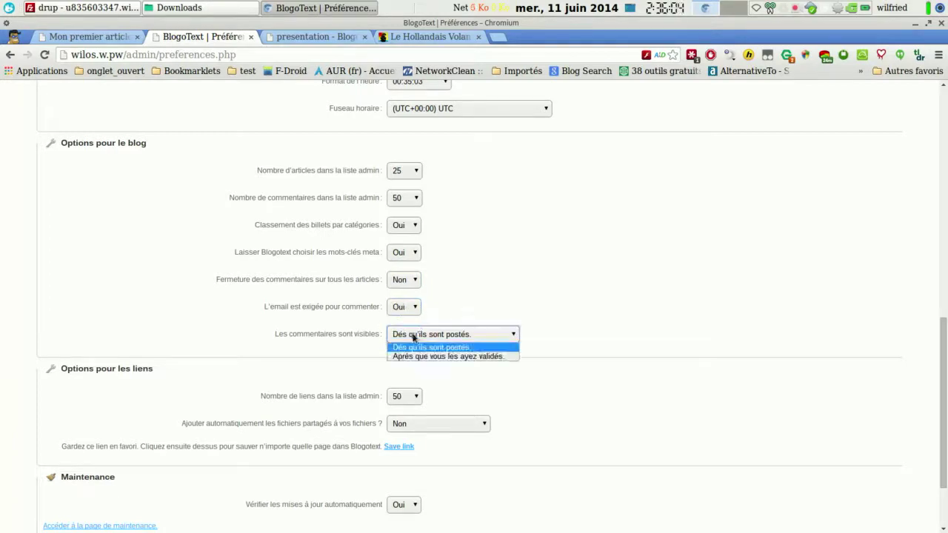
pyautogui.click(412, 348)
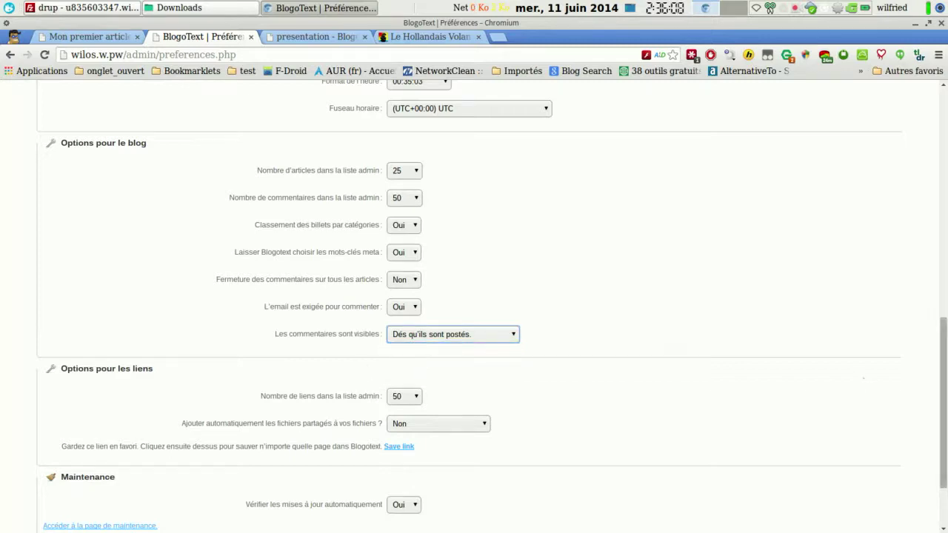
# - Add the Save link bookmarklet to the browser's bookmarks bar and run it on the Le Hollandais Volant site
pyautogui.scroll(-3, 288, 319)
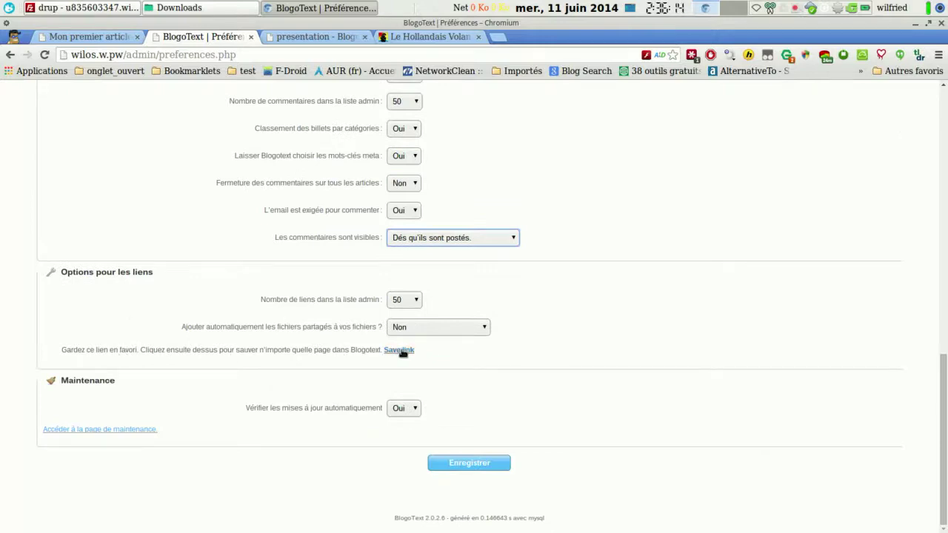
pyautogui.moveTo(400, 350)
pyautogui.mouseDown()
pyautogui.moveTo(407, 195)
pyautogui.moveTo(359, 74)
pyautogui.mouseUp()
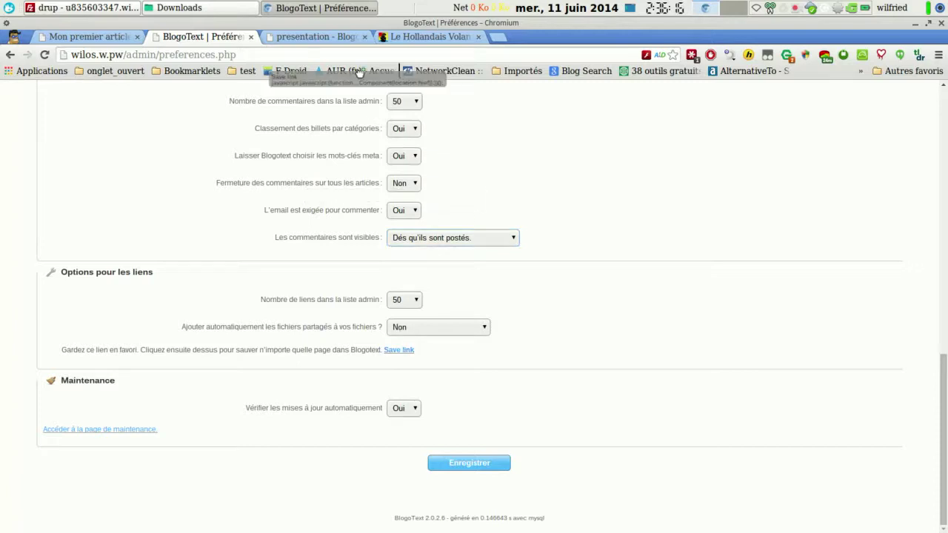
pyautogui.hotkey('ctrl', '4')
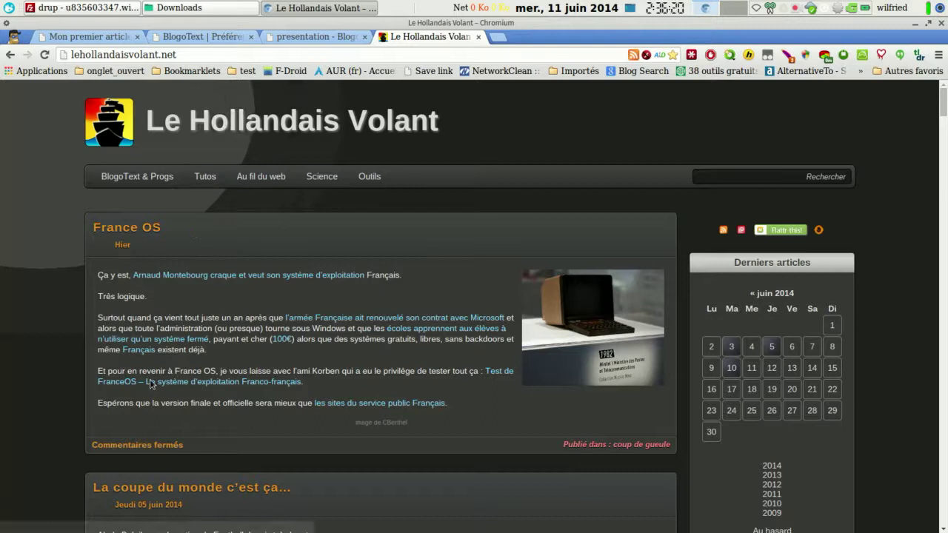
pyautogui.click(442, 71)
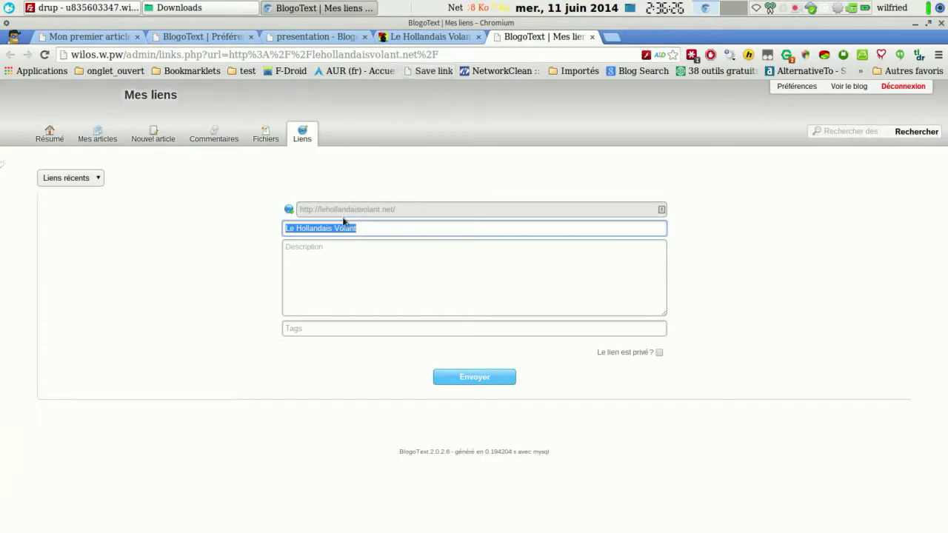
# - Give the Le Hollandais Volant link the description "test" and submit it to the saved links
pyautogui.press('Tab')
pyautogui.write('test')
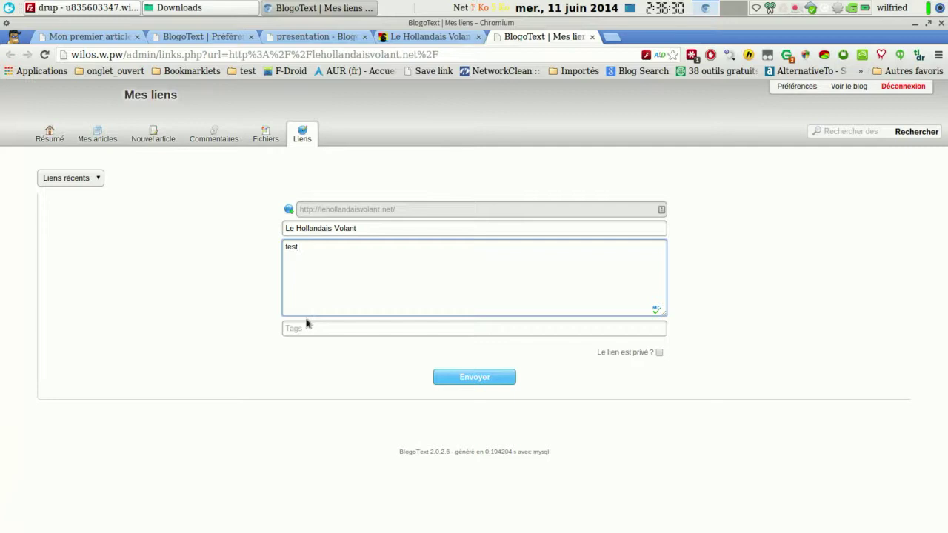
pyautogui.click(456, 381)
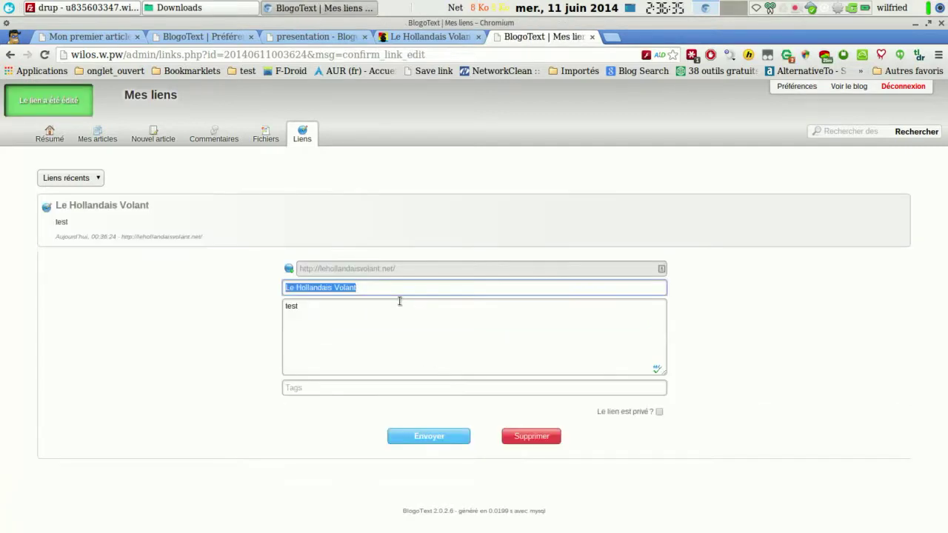
# - Open the site from the saved Le Hollandais Volant link to check it, and close that page
pyautogui.click(148, 215)
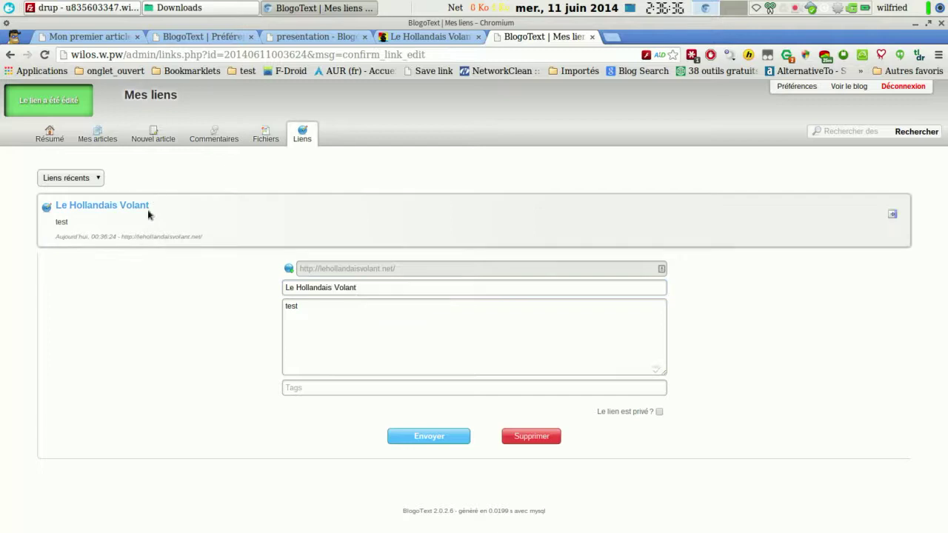
pyautogui.click(136, 206)
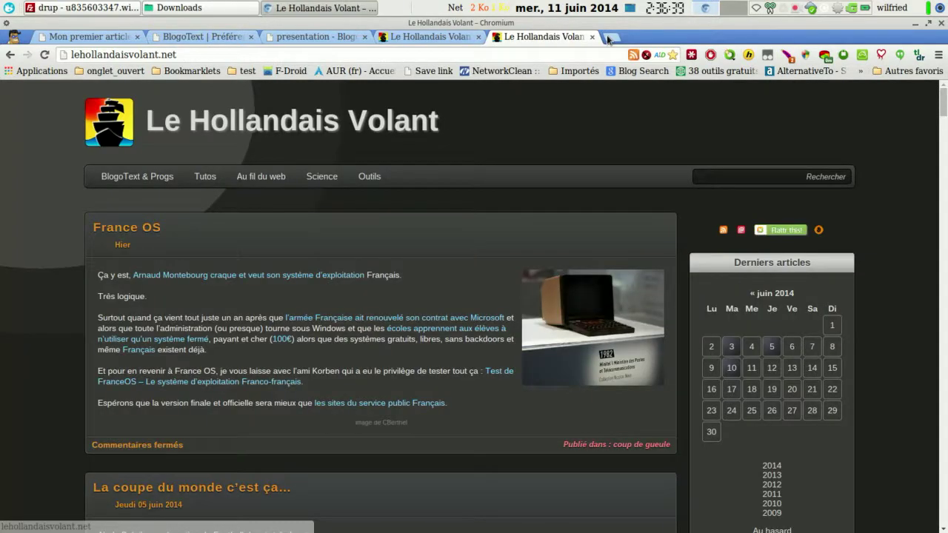
pyautogui.click(592, 37)
# - Open the maintenance page from the preferences in a separate tab and switch to it
pyautogui.click(221, 39)
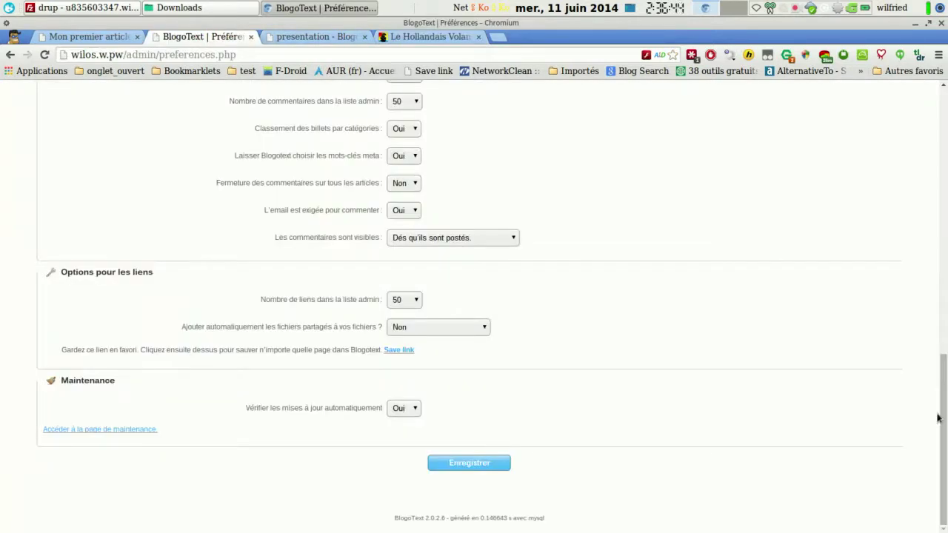
pyautogui.rightClick(91, 430)
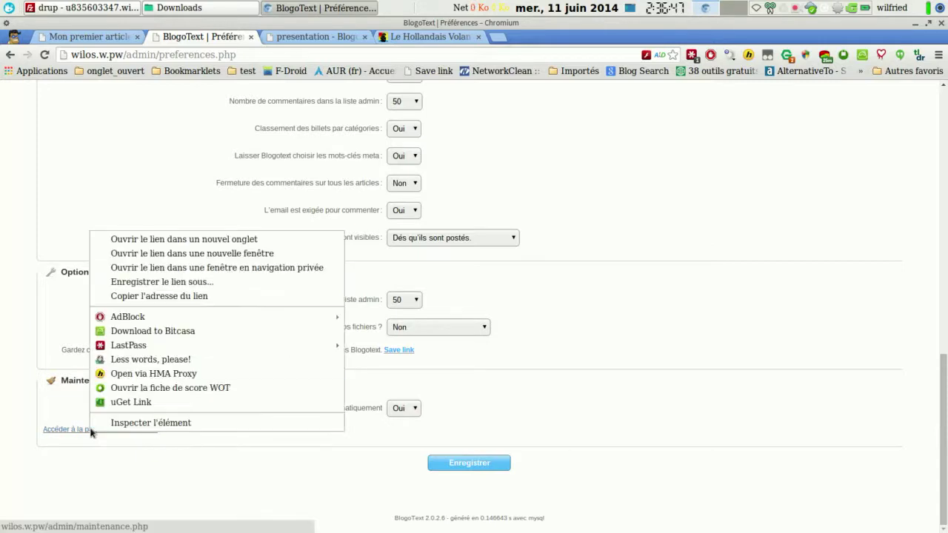
pyautogui.click(174, 239)
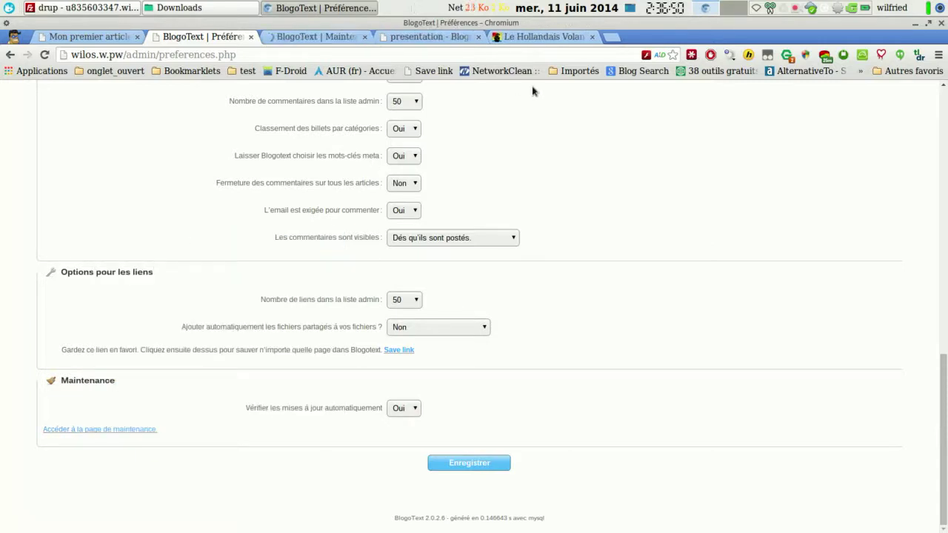
pyautogui.click(341, 37)
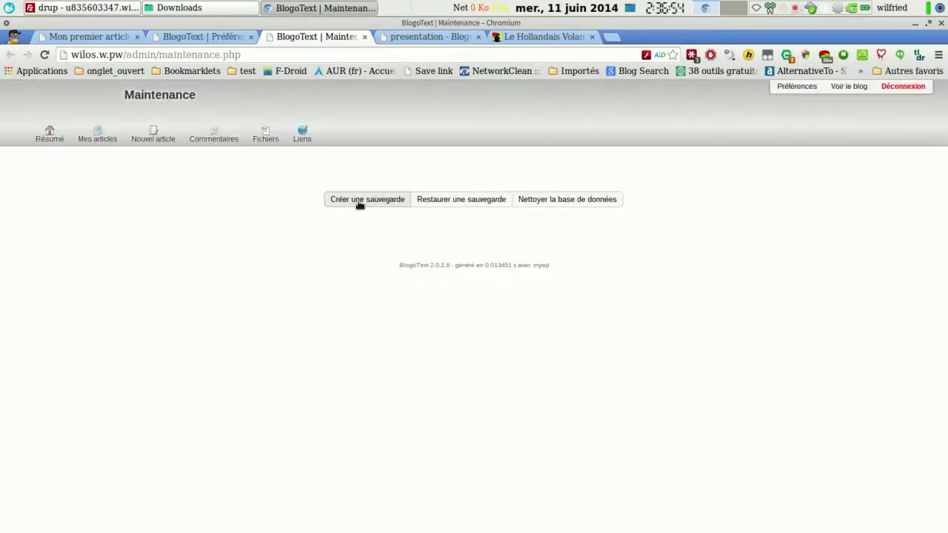
# - Examine the backup creation choices for a JSON file with articles and links, and for a Netscape bookmarks export of links
pyautogui.click(360, 202)
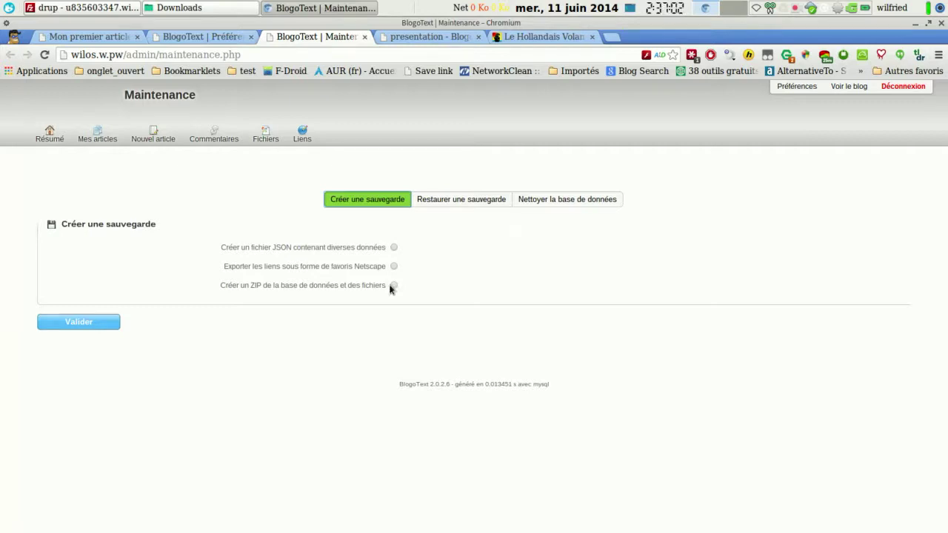
pyautogui.click(394, 247)
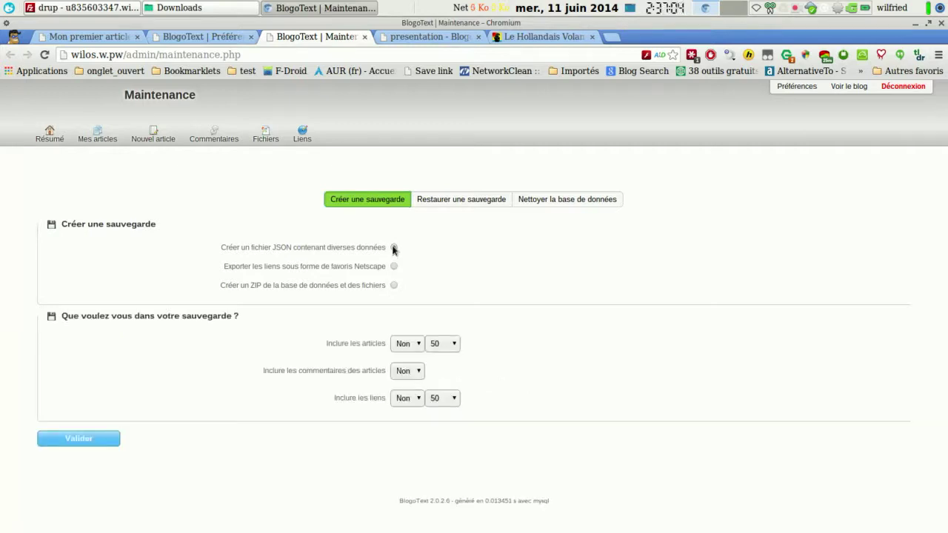
pyautogui.click(409, 344)
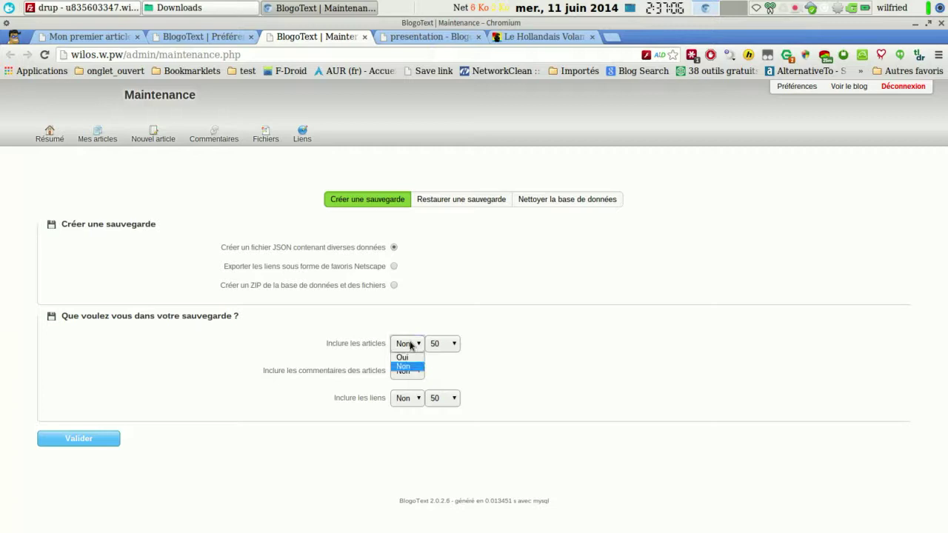
pyautogui.click(409, 345)
pyautogui.click(443, 344)
pyautogui.click(445, 345)
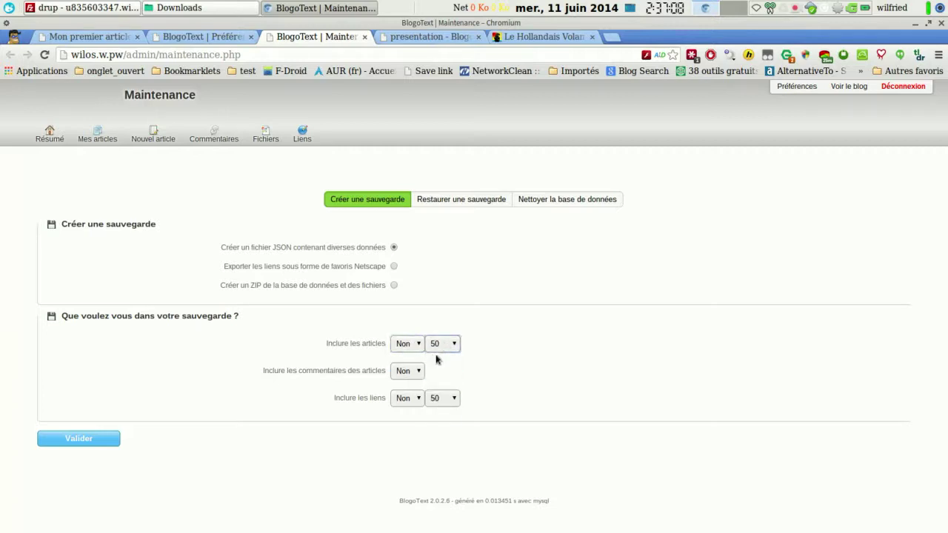
pyautogui.click(402, 398)
pyautogui.click(404, 419)
pyautogui.click(394, 267)
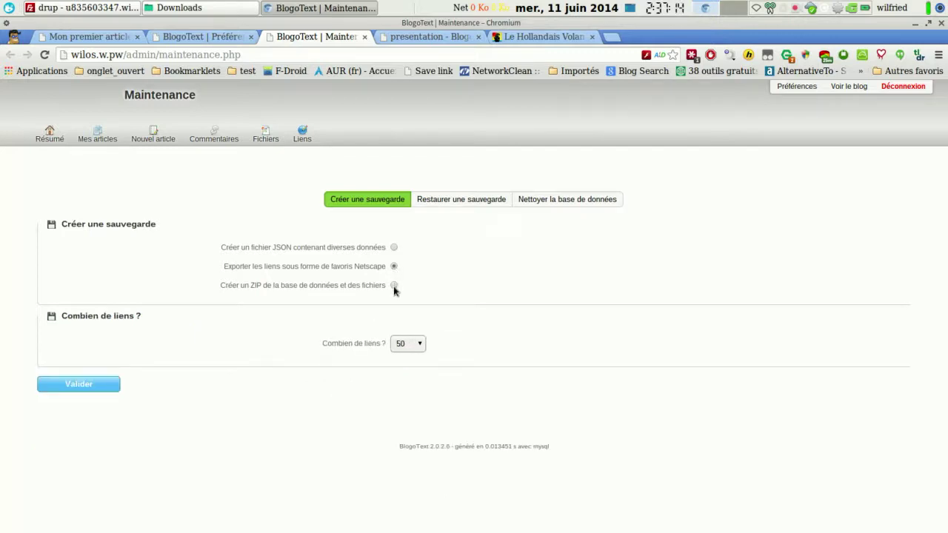
# - Select the ZIP backup of the database and files with images and files set to Oui, and open the config files choice
pyautogui.click(394, 287)
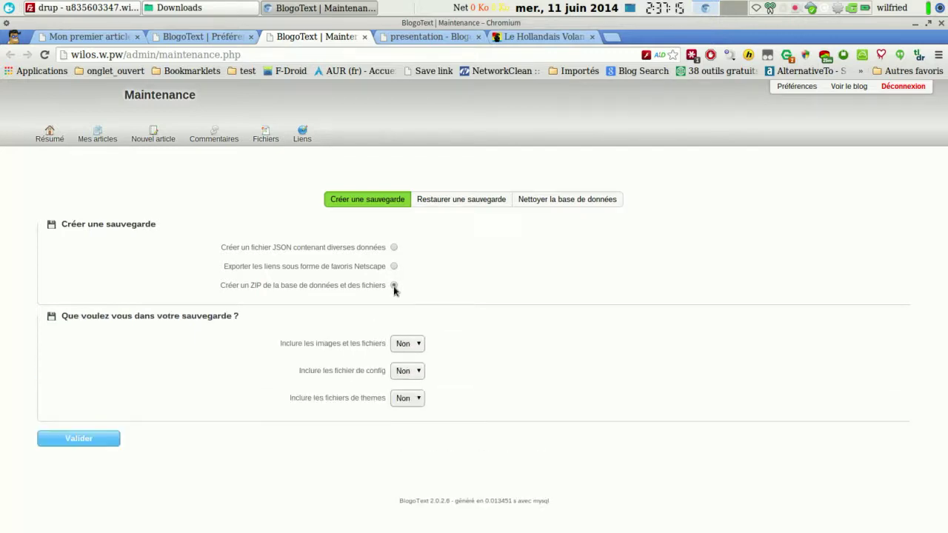
pyautogui.click(419, 345)
pyautogui.click(404, 357)
pyautogui.click(412, 372)
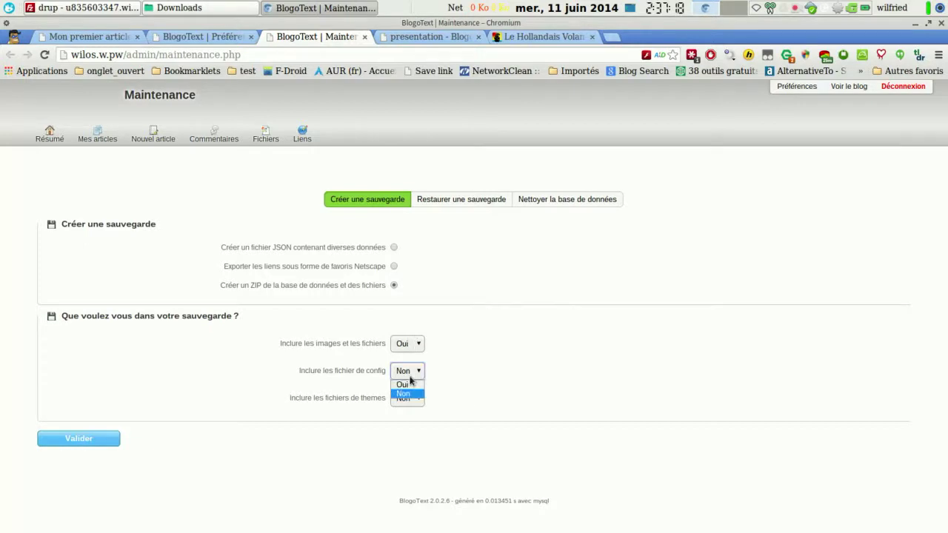